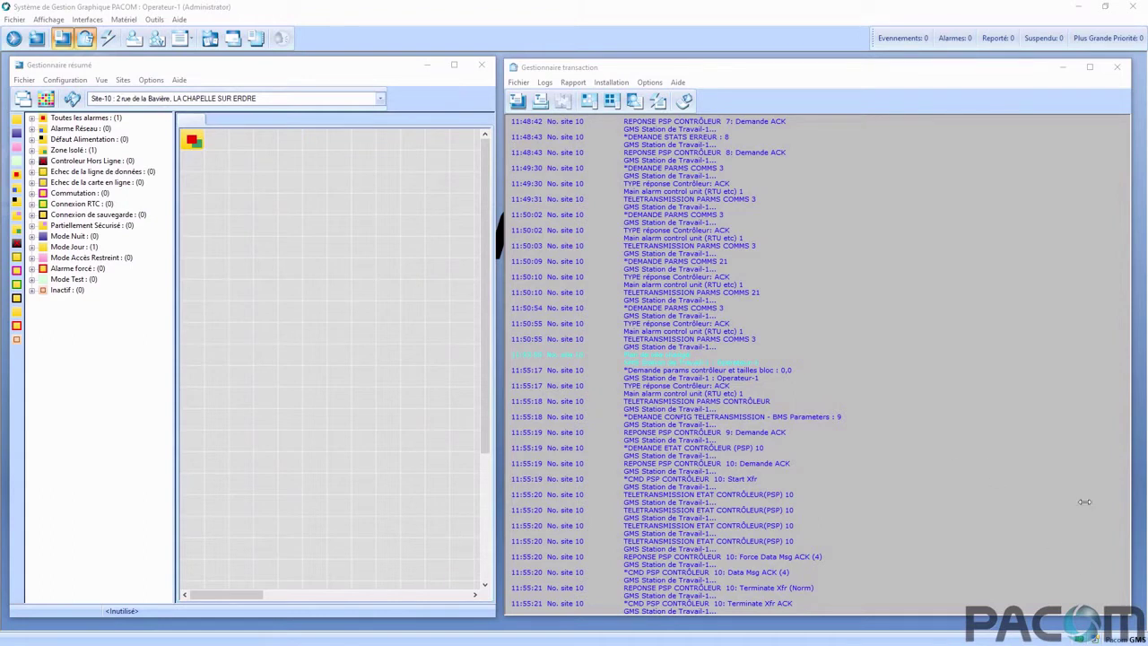
View the card database import options in the access card manager, leaving without importing anything
{"action": "left_click", "coordinate": [134, 40]}
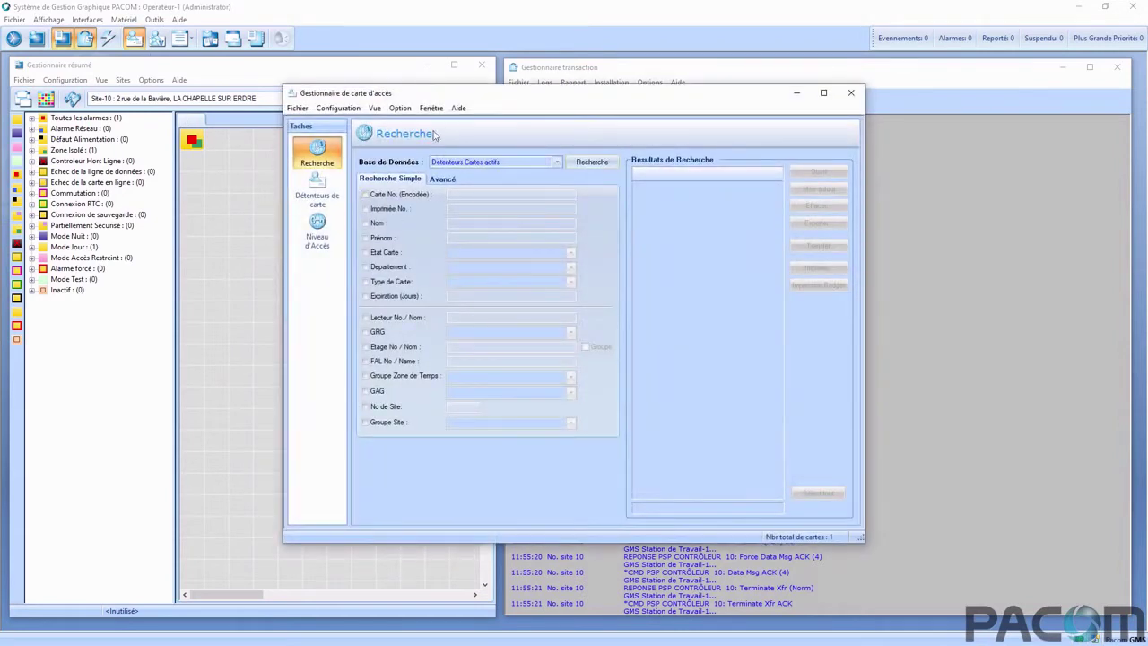
{"action": "left_click", "coordinate": [400, 109]}
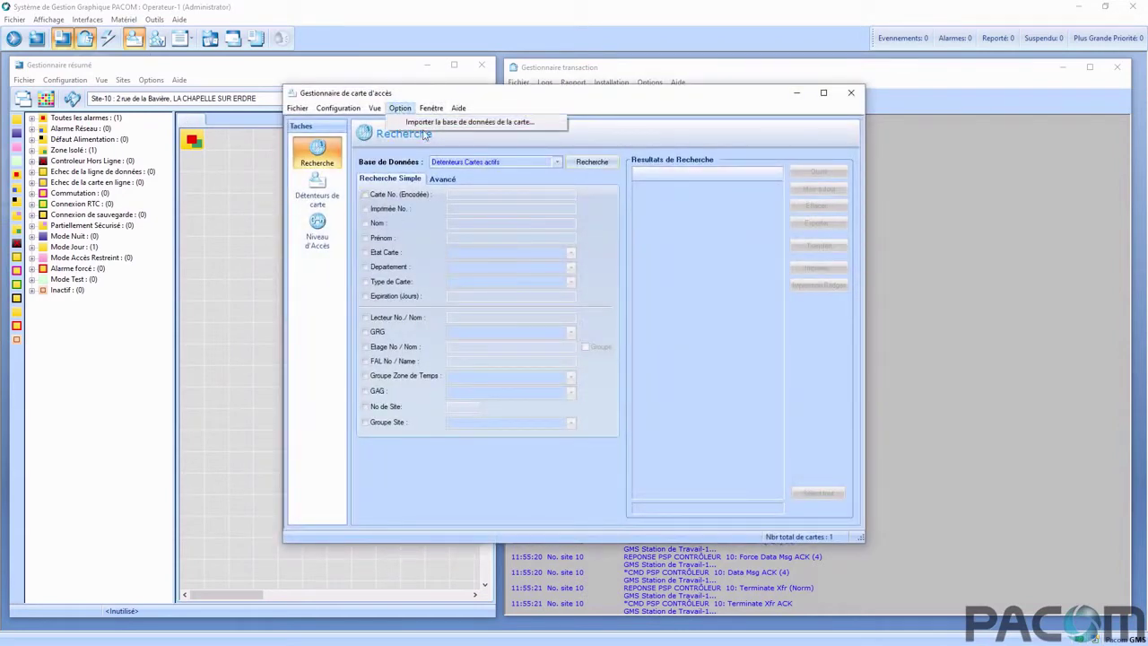
{"action": "left_click", "coordinate": [436, 126]}
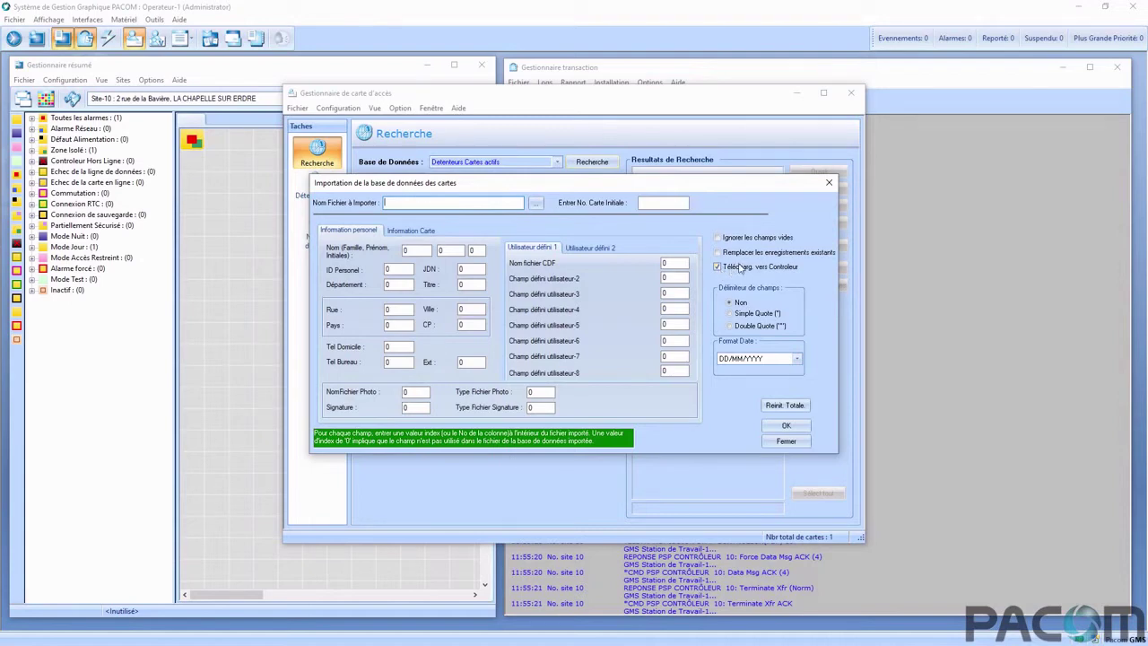
{"action": "left_click", "coordinate": [786, 441]}
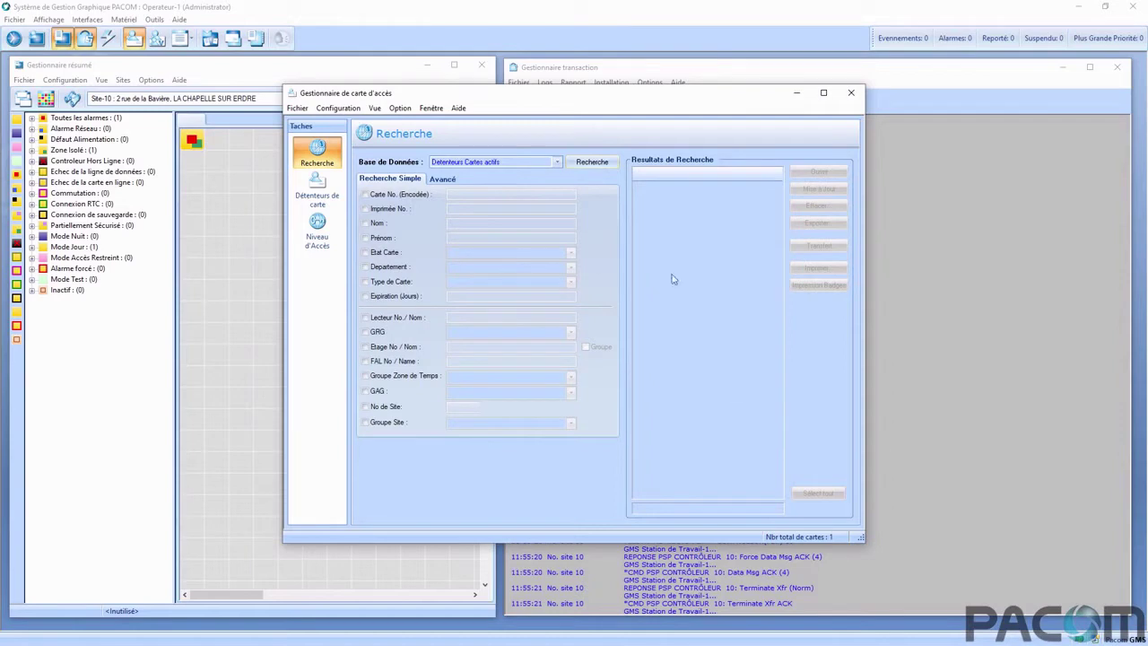
{"action": "left_click", "coordinate": [851, 92]}
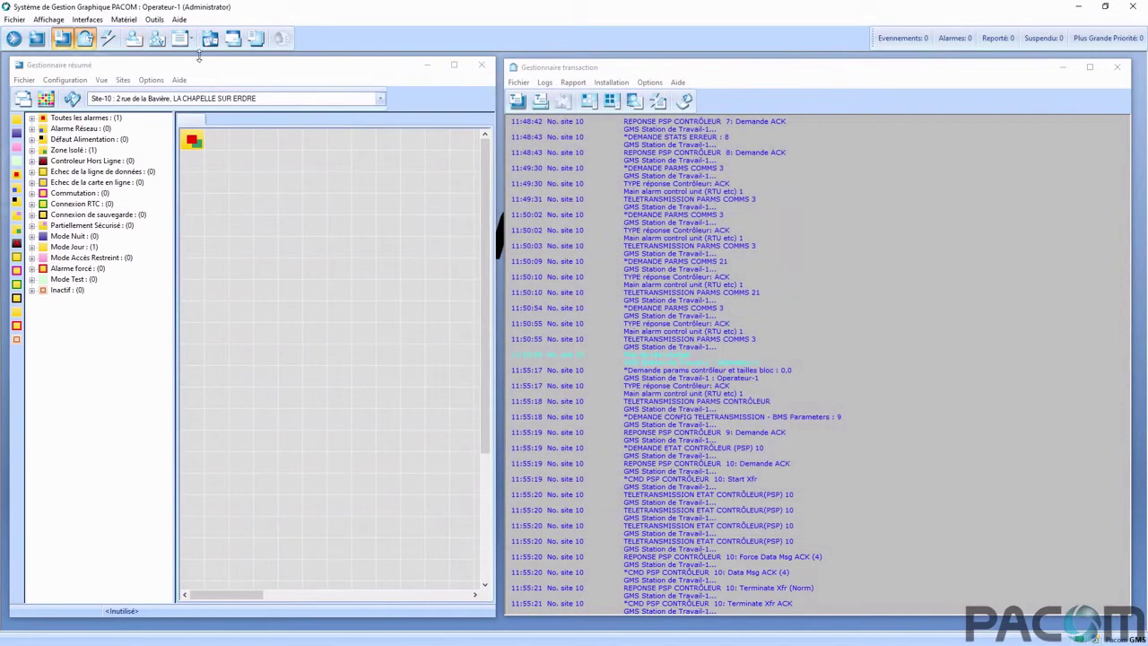
Examine the executable settings of a new scheduled task of type Exec. Application, and discard the task without saving
{"action": "left_click", "coordinate": [154, 19]}
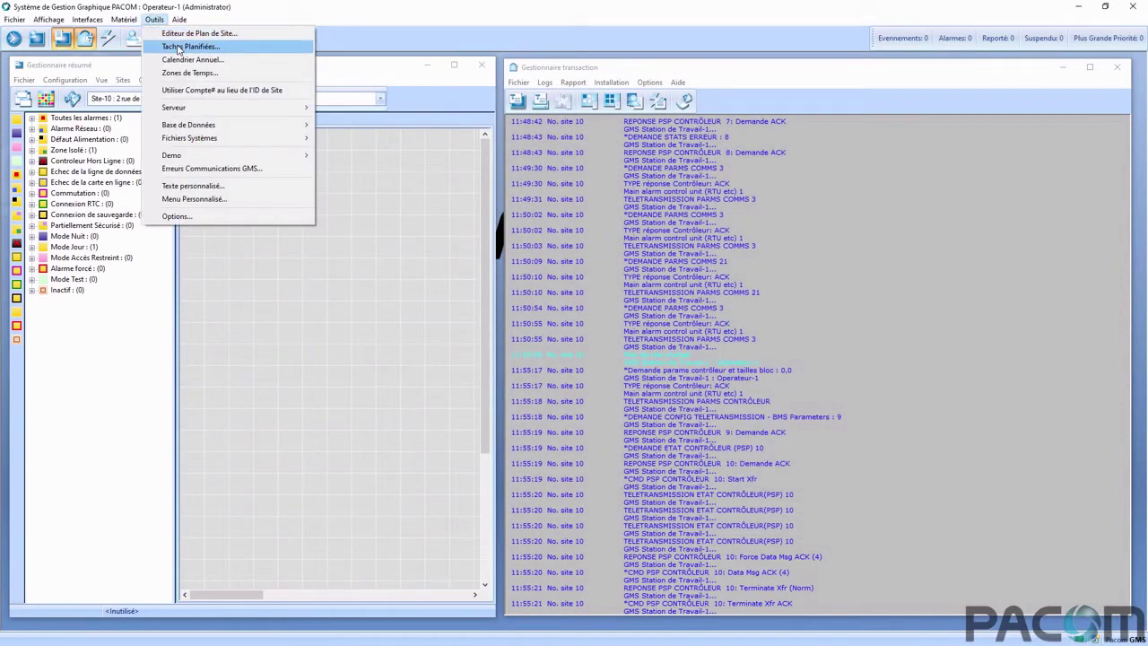
{"action": "left_click", "coordinate": [179, 47]}
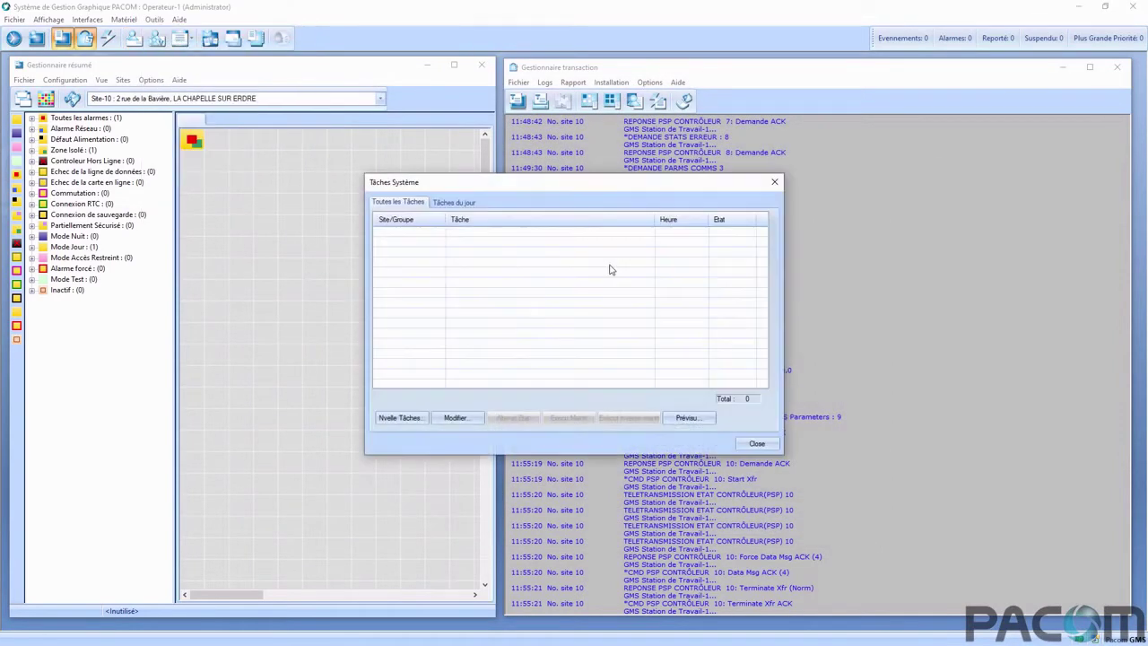
{"action": "left_click", "coordinate": [412, 418]}
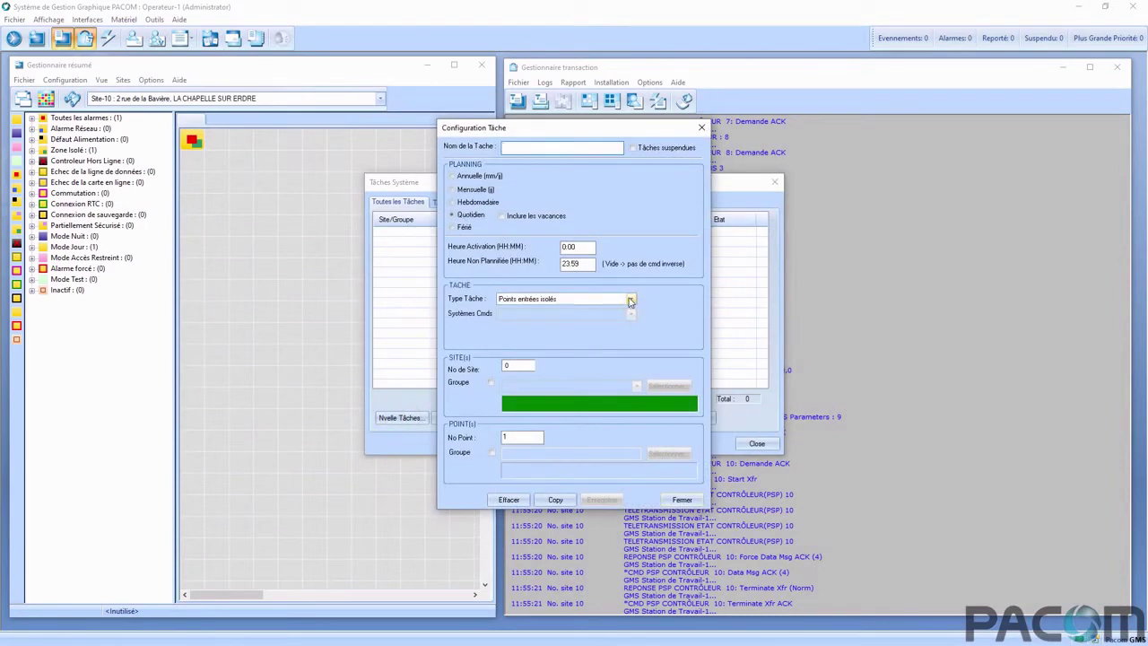
{"action": "left_click", "coordinate": [630, 300]}
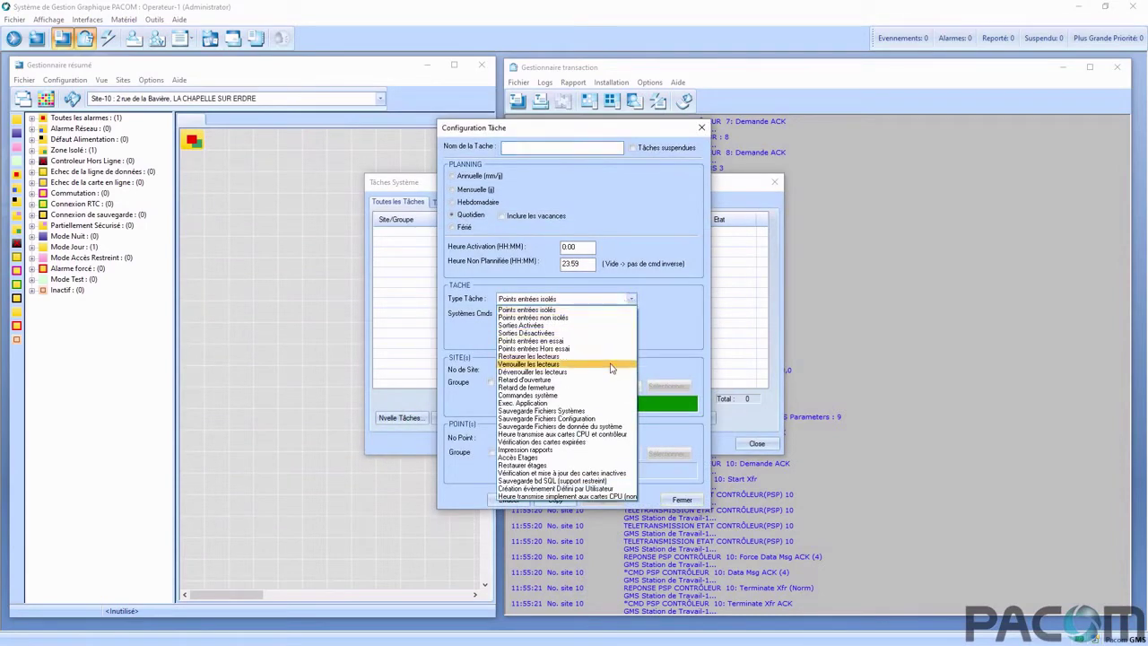
{"action": "left_click", "coordinate": [610, 408]}
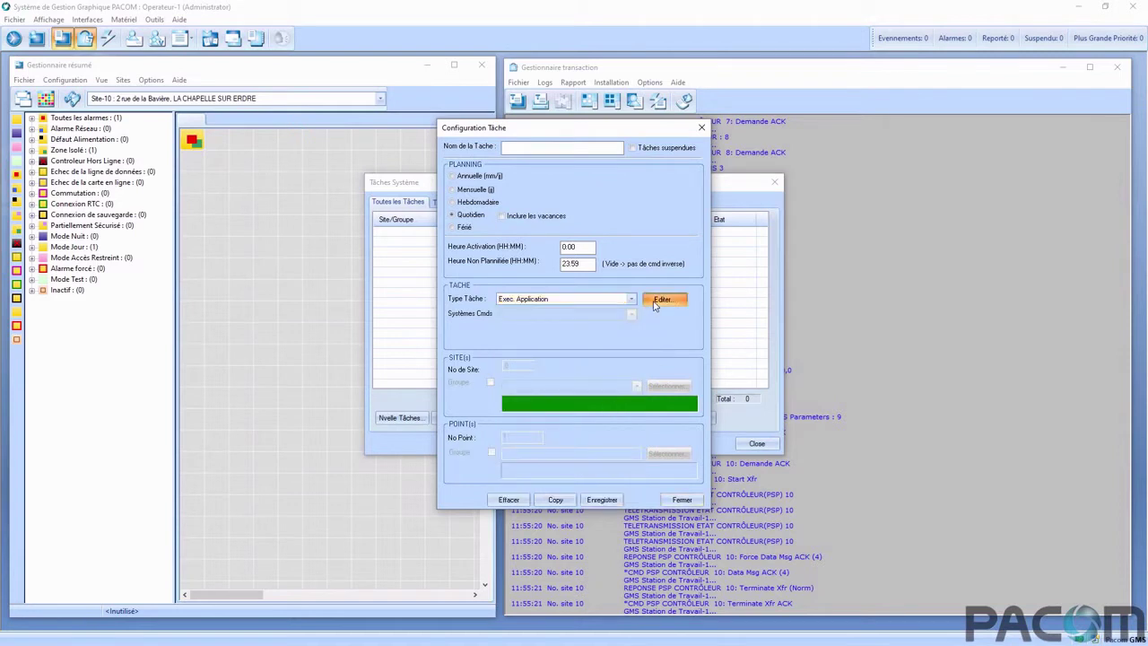
{"action": "left_click", "coordinate": [655, 305]}
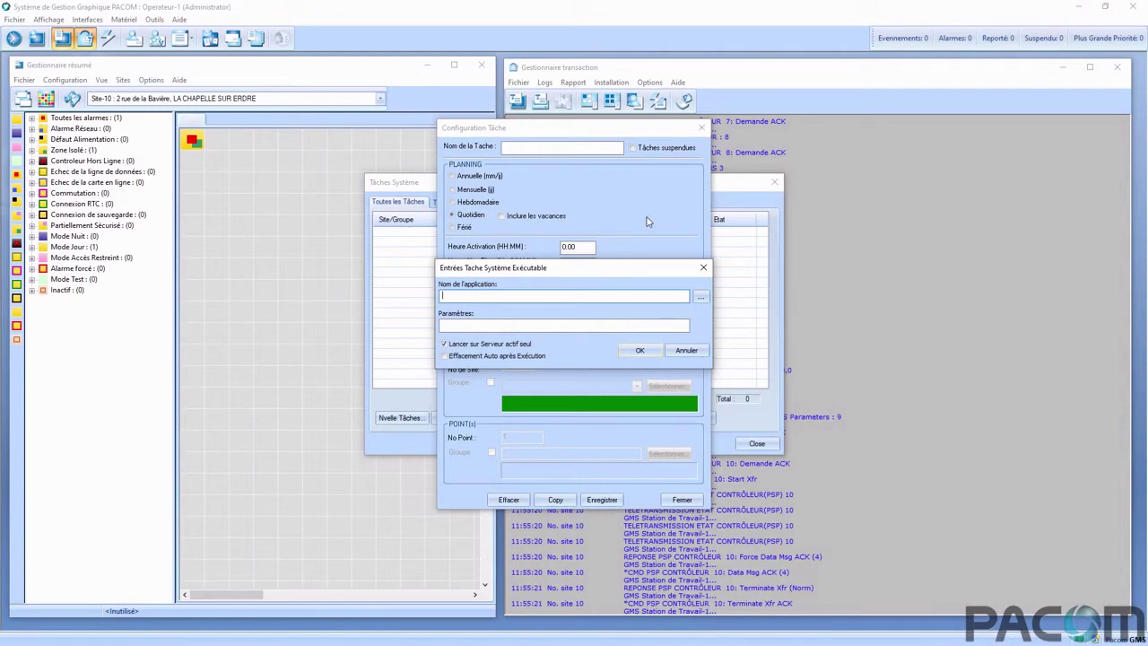
{"action": "left_click", "coordinate": [683, 350]}
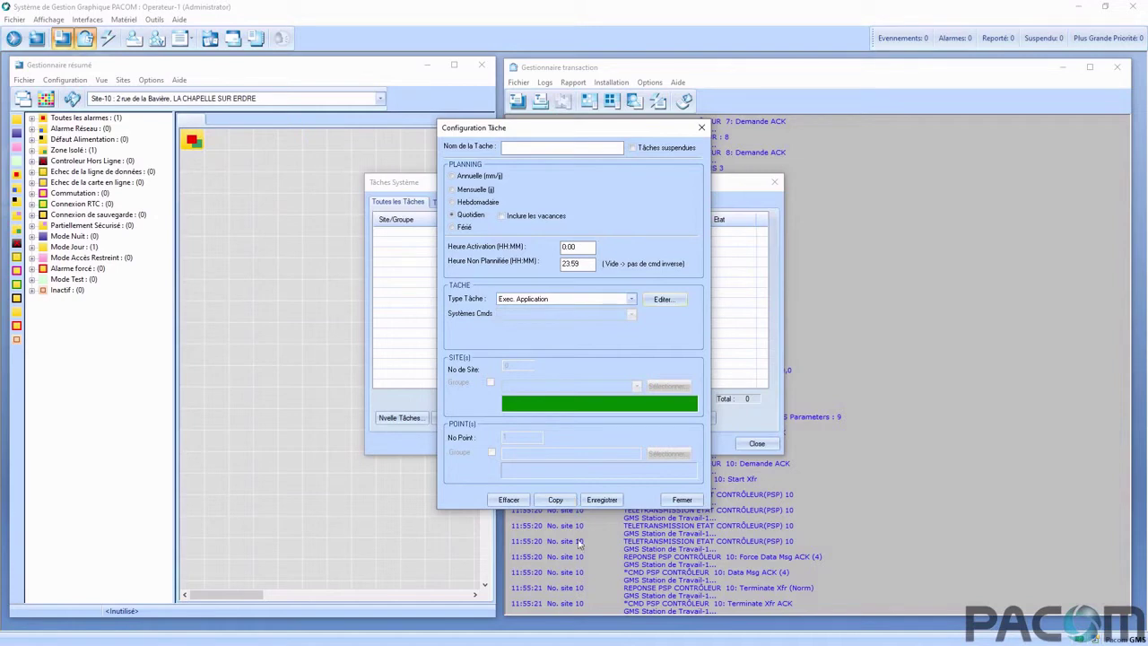
{"action": "left_click", "coordinate": [677, 505]}
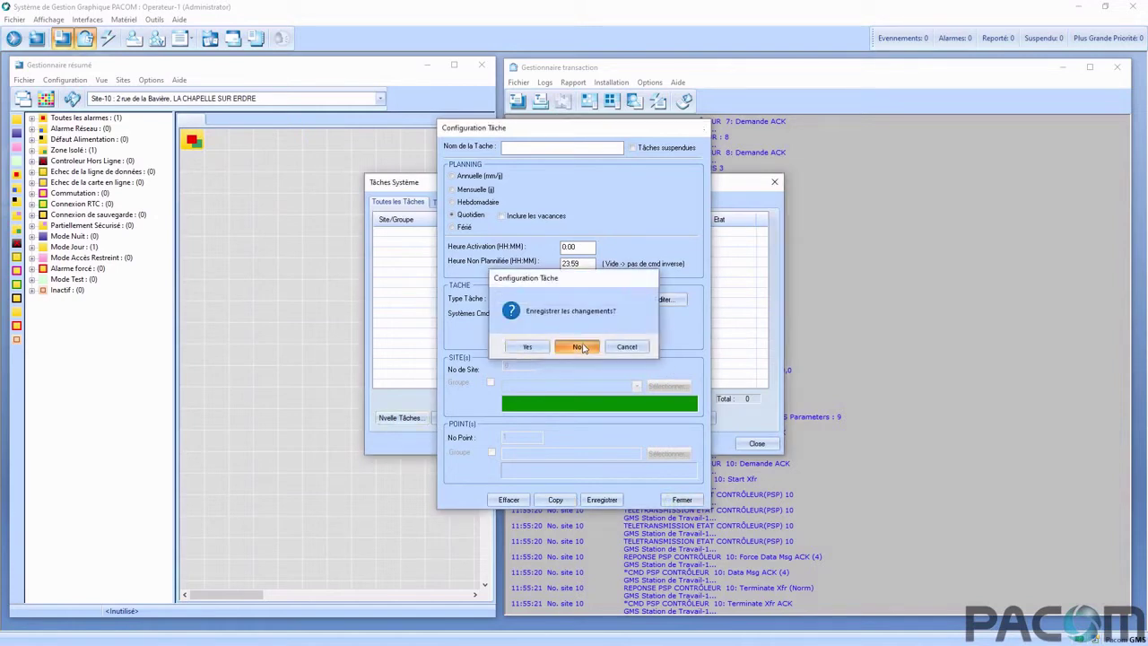
{"action": "left_click", "coordinate": [581, 347]}
{"action": "left_click", "coordinate": [774, 182]}
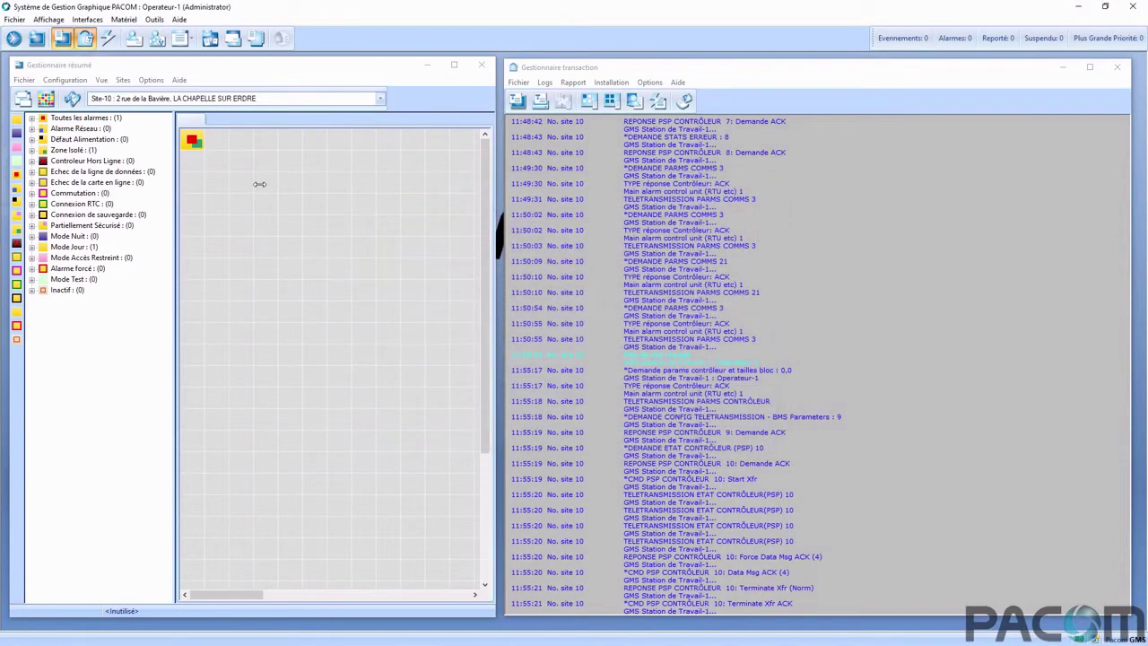
Open the Site-10 plan from the site summary and show its Site Transactions list
{"action": "double_click", "coordinate": [192, 140]}
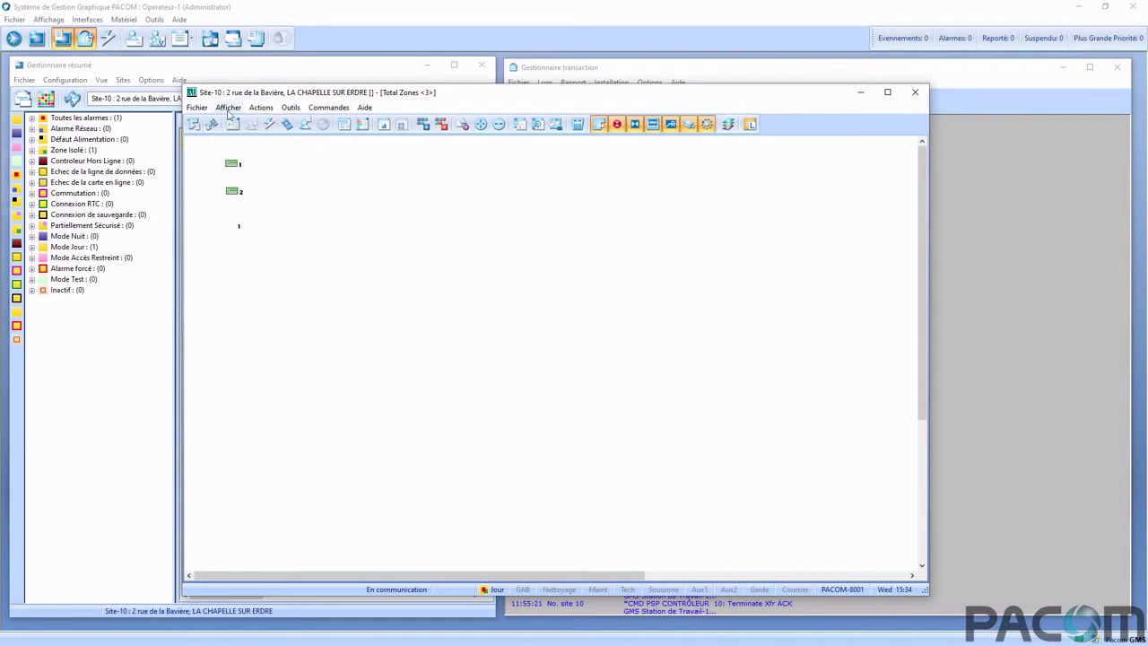
{"action": "left_click", "coordinate": [199, 108]}
{"action": "left_click", "coordinate": [256, 158]}
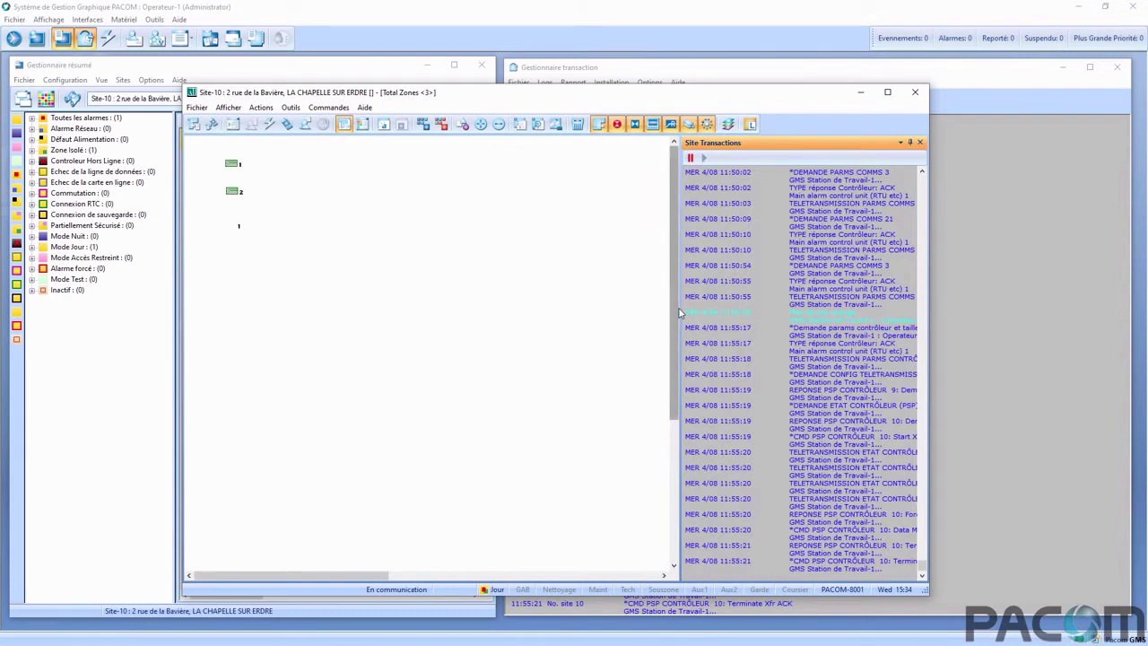
Widen the Site Transactions list and suspend its live scrolling briefly before resuming it
{"action": "left_click_drag", "start_coordinate": [678, 309], "coordinate": [620, 298]}
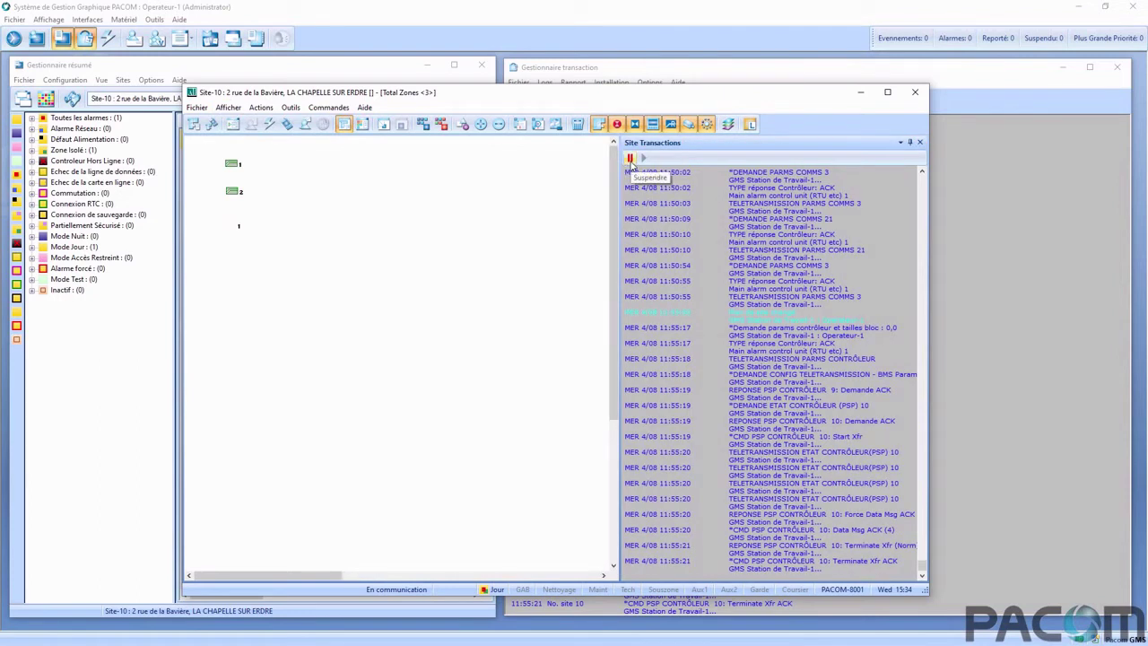
{"action": "left_click", "coordinate": [630, 158]}
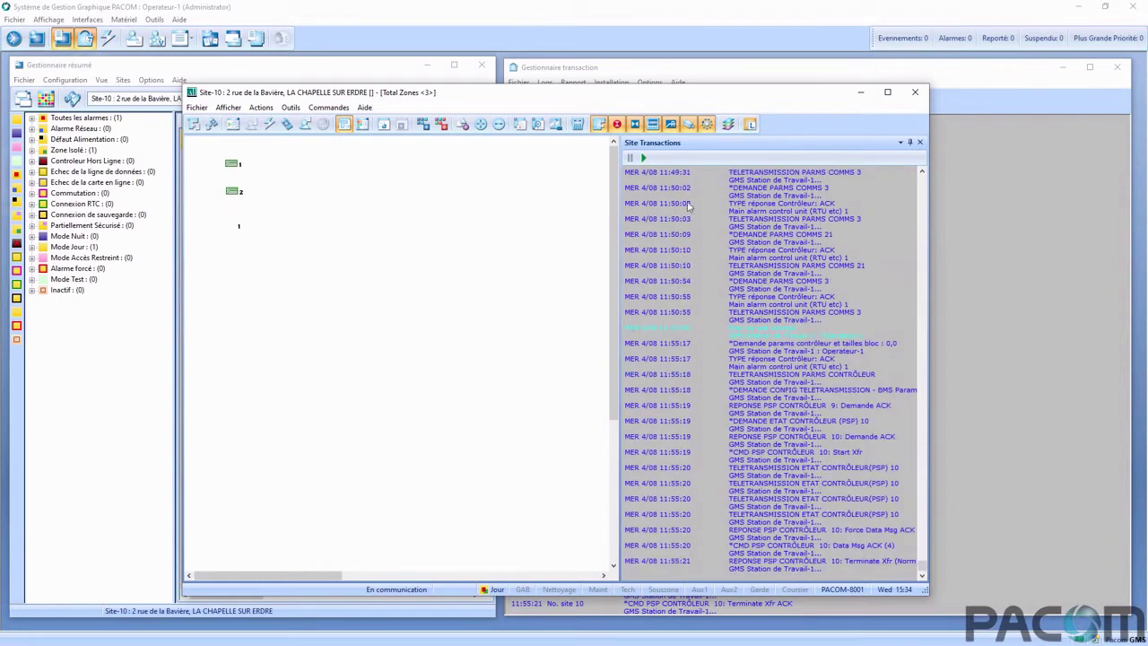
{"action": "left_click", "coordinate": [644, 158]}
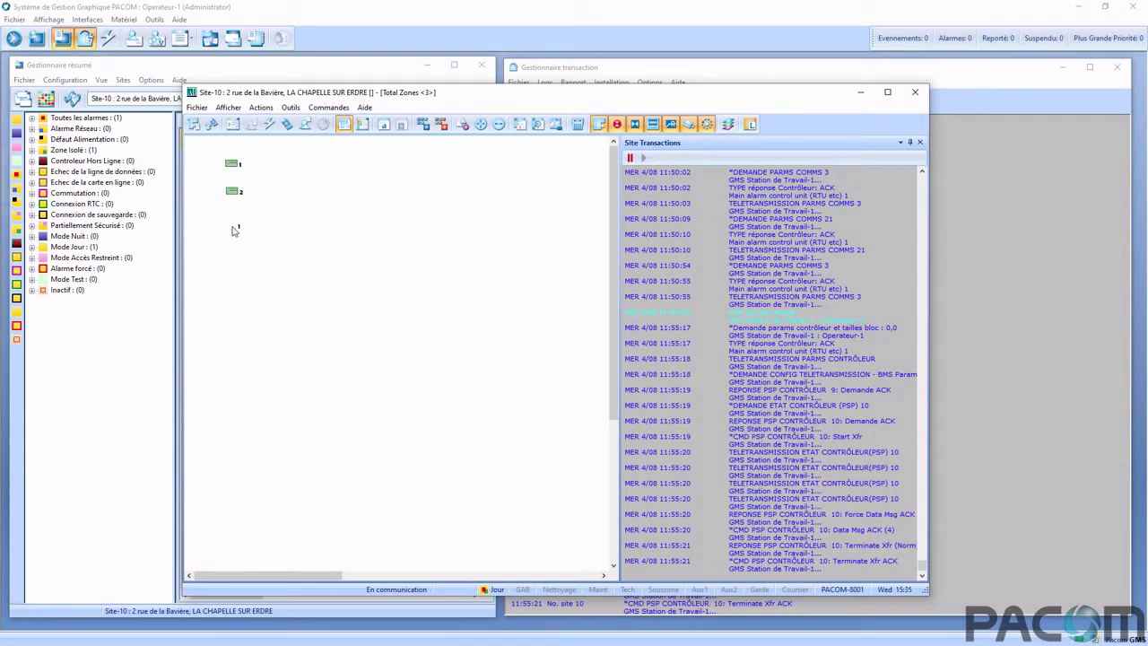
Inspect the status of controller 1 on the site plan, including its last Isolé option, and close the site plan
{"action": "double_click", "coordinate": [235, 228]}
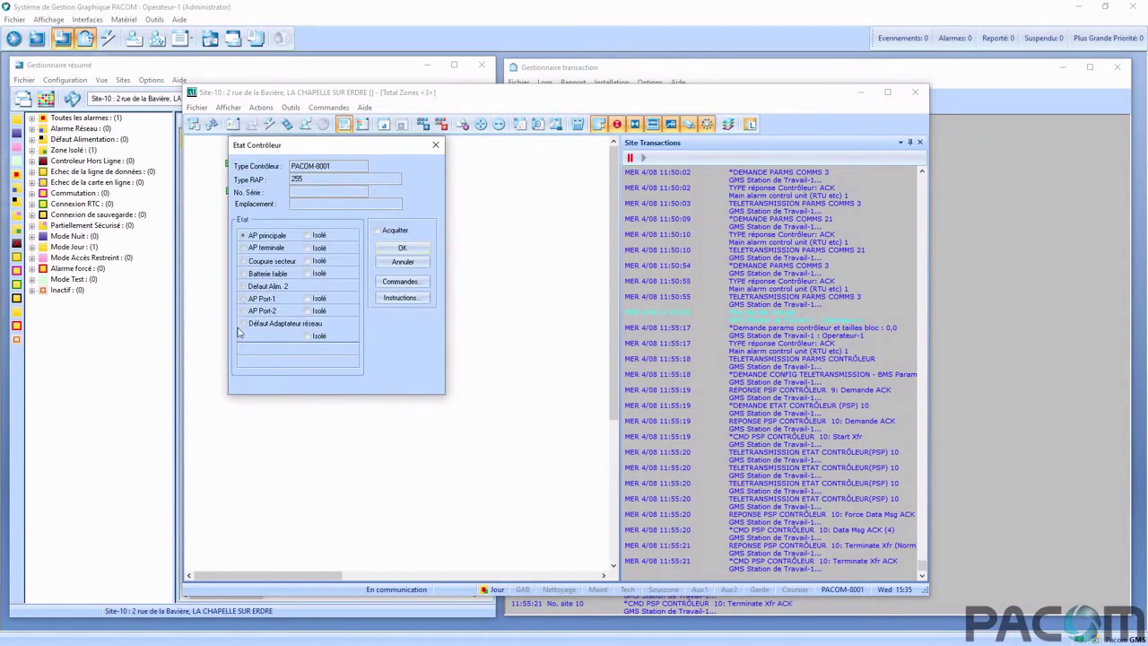
{"action": "left_click", "coordinate": [307, 336]}
{"action": "left_click", "coordinate": [309, 336]}
{"action": "left_click", "coordinate": [435, 147]}
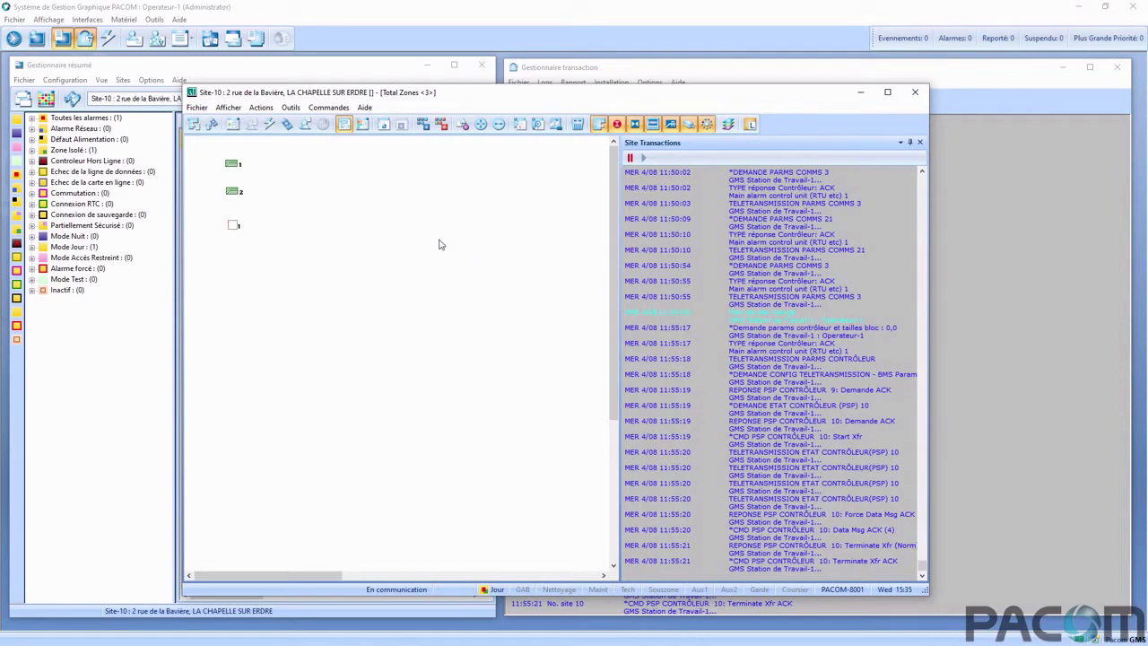
{"action": "left_click", "coordinate": [915, 92]}
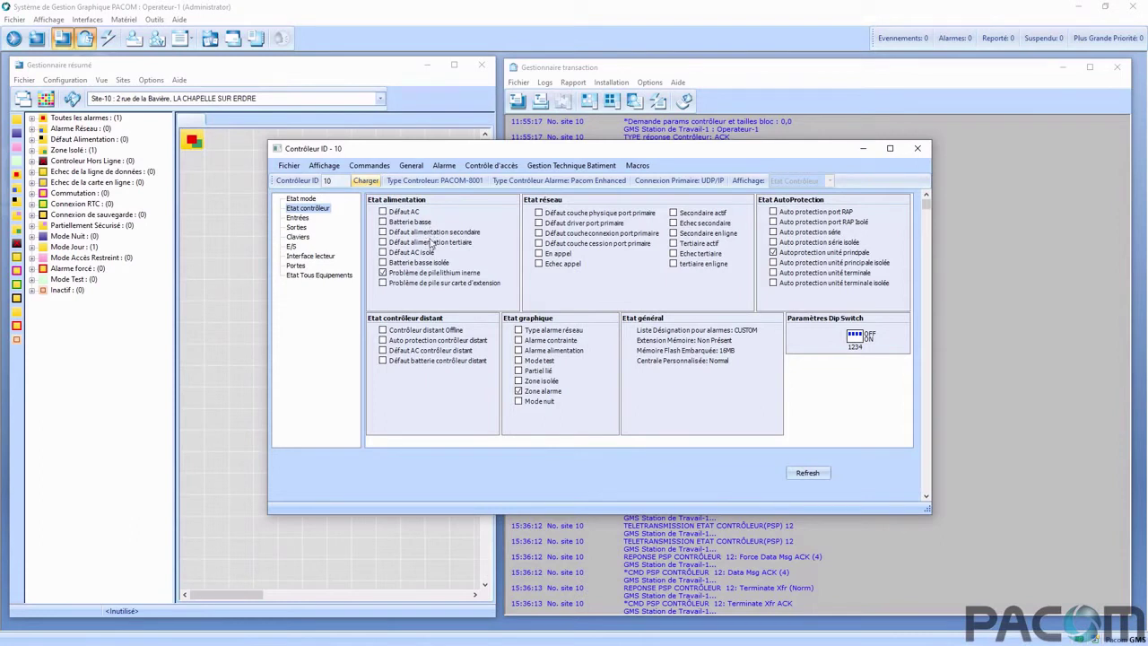
View the restart history in the diagnostics of controller ID 10 and close it
{"action": "left_click", "coordinate": [410, 167]}
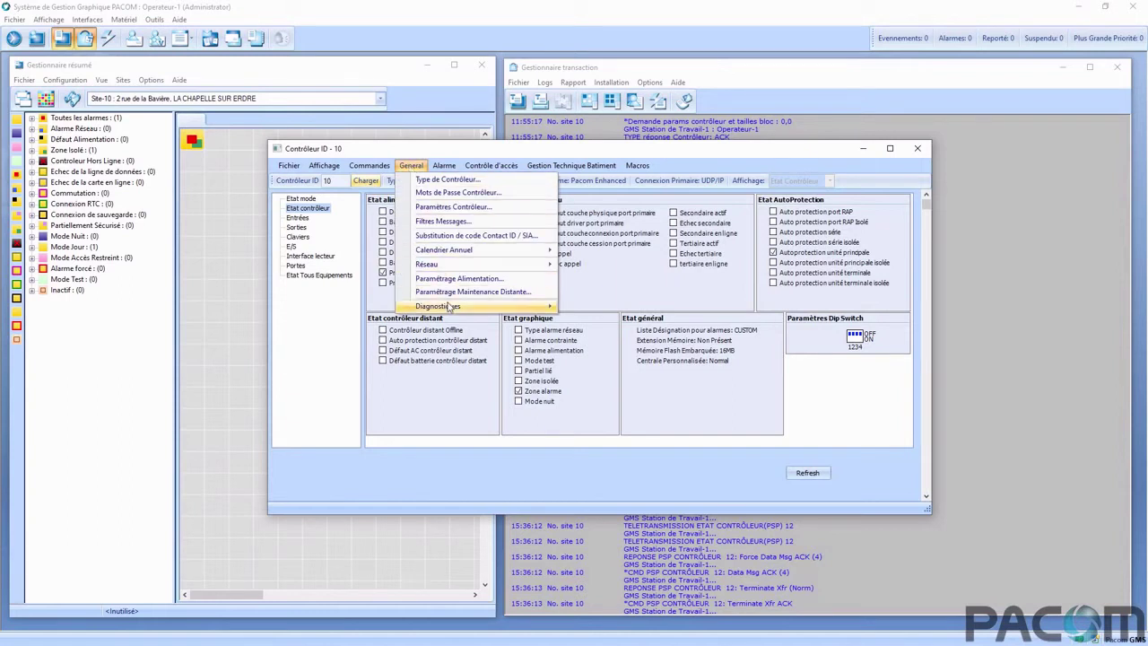
{"action": "mouse_move", "coordinate": [448, 308]}
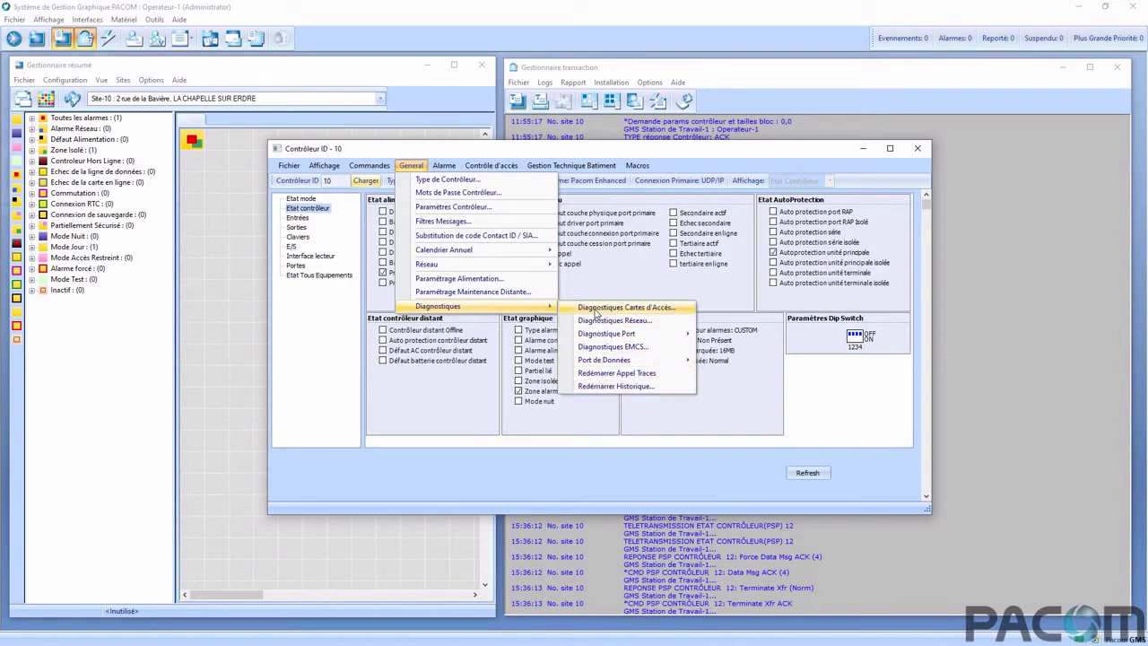
{"action": "left_click", "coordinate": [604, 388]}
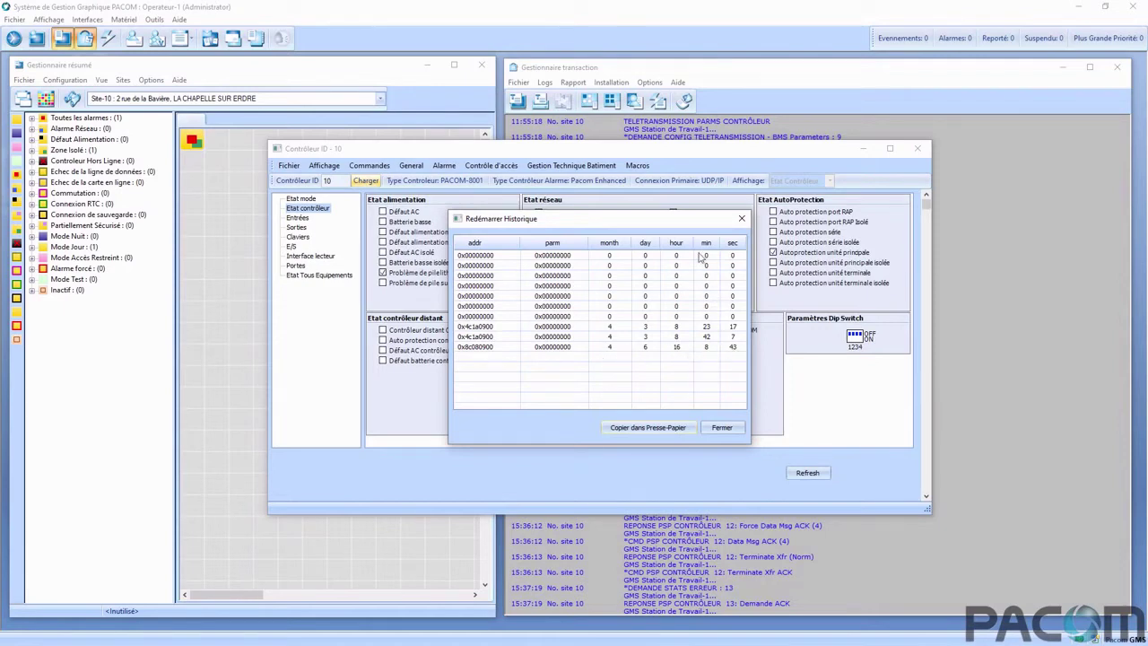
{"action": "left_click", "coordinate": [723, 428]}
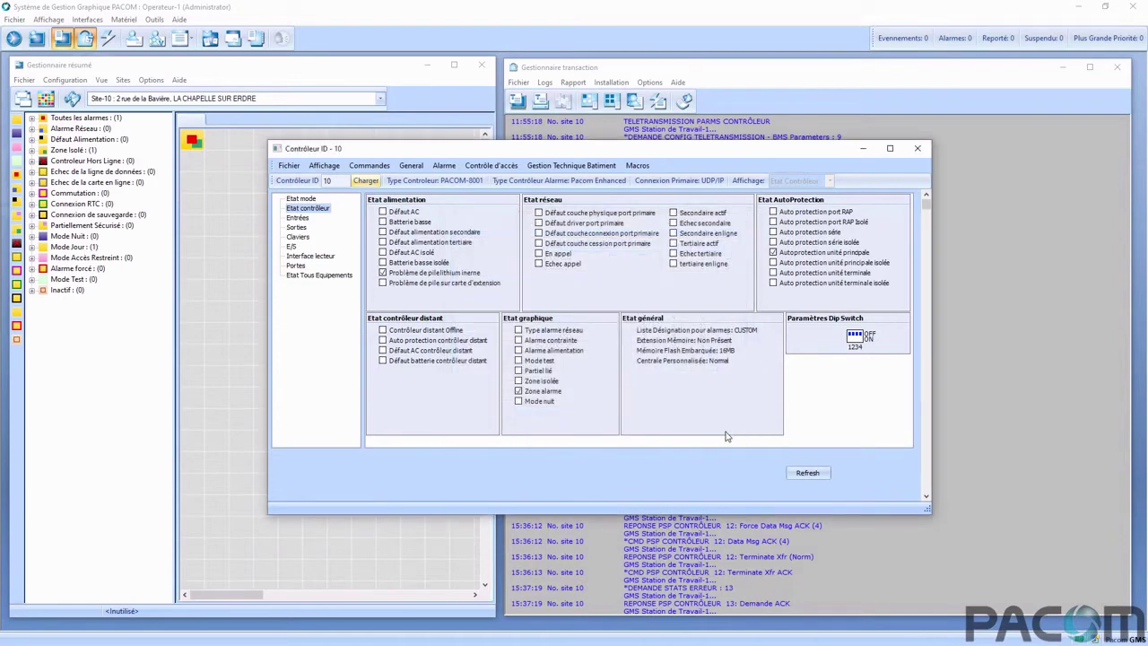
Try to start a data capture on port (1) Mezzanine 1 of controller 10
{"action": "left_click", "coordinate": [410, 166]}
{"action": "mouse_move", "coordinate": [434, 268]}
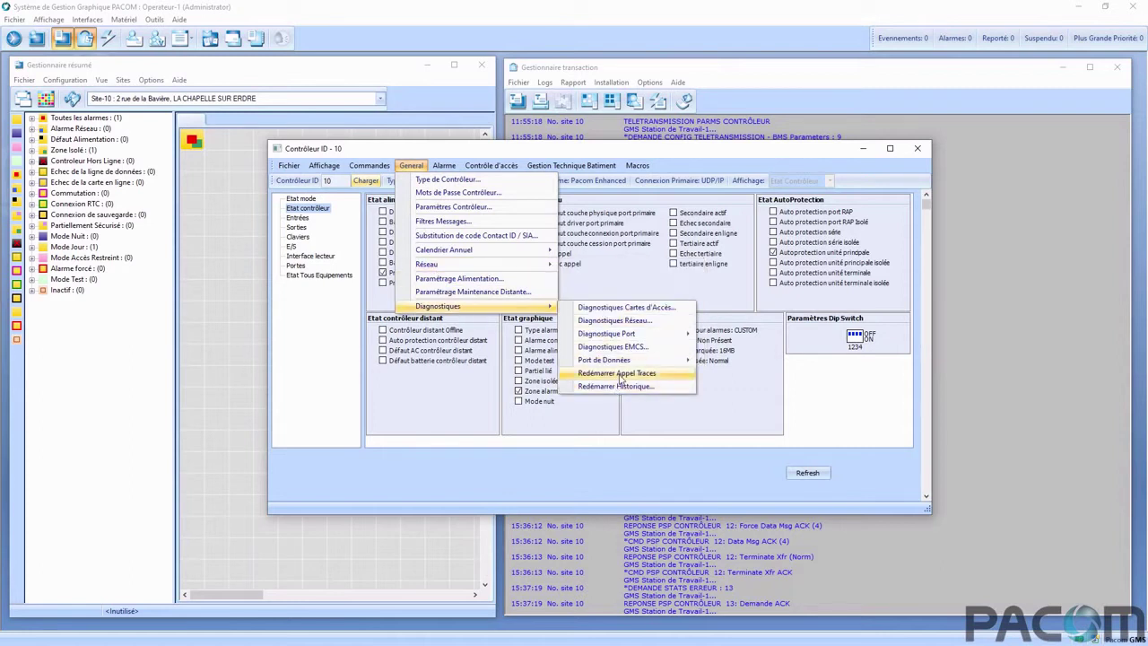
{"action": "mouse_move", "coordinate": [620, 366]}
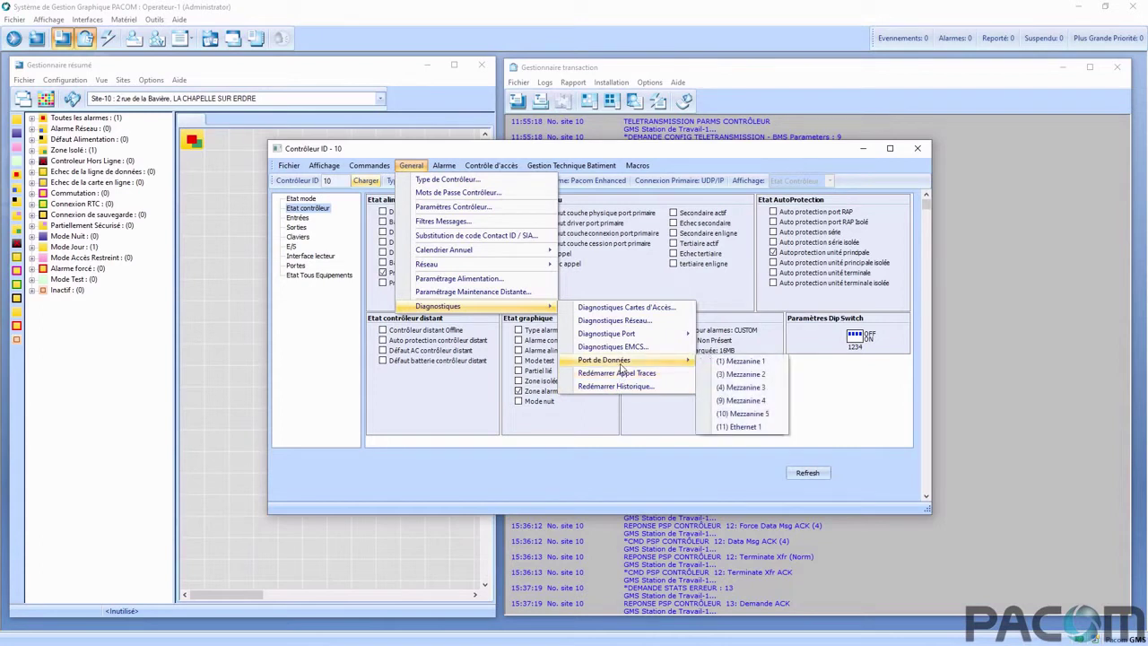
{"action": "left_click", "coordinate": [739, 362]}
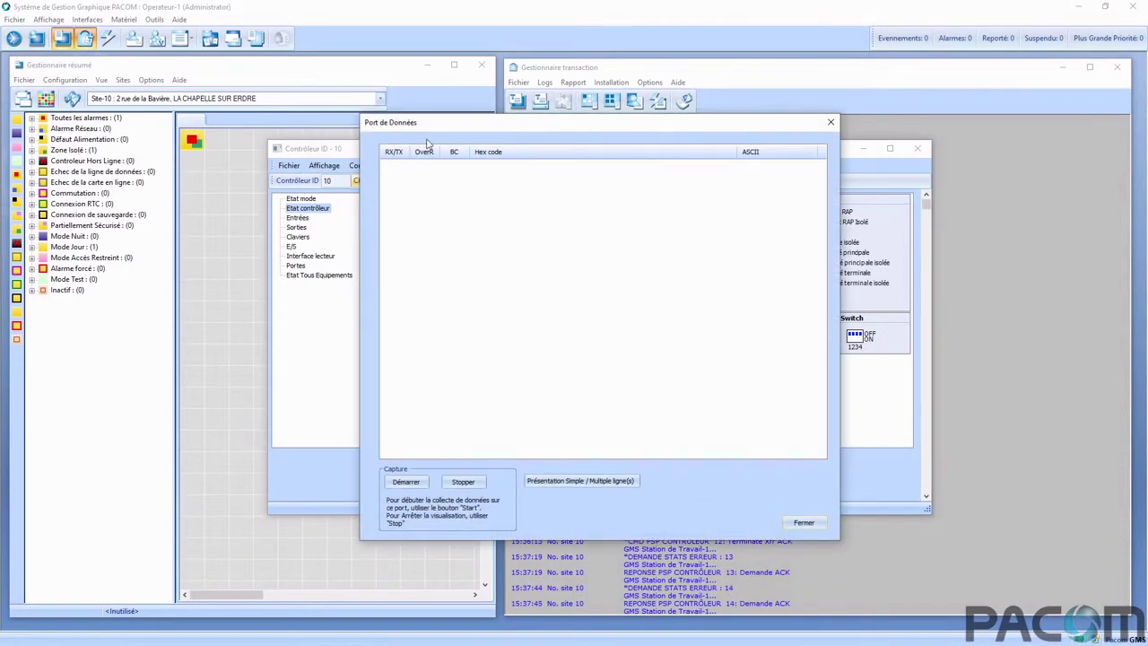
{"action": "left_click", "coordinate": [404, 483]}
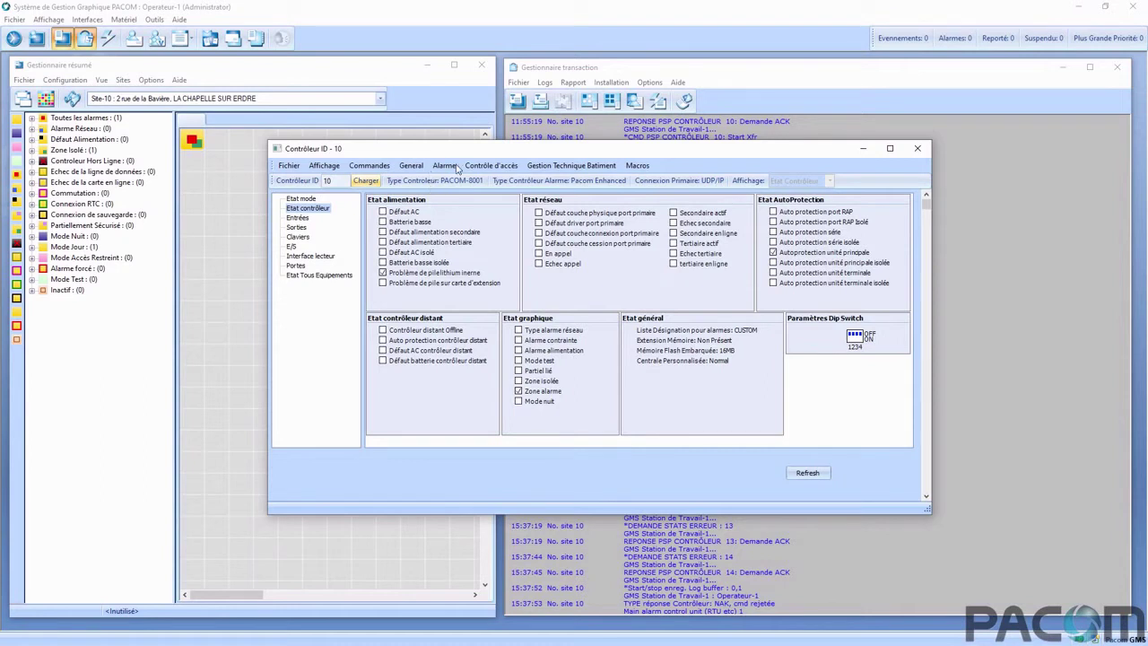
Start a data capture on port (11) Ethernet 1 of controller 10 and close the capture view
{"action": "left_click", "coordinate": [411, 168]}
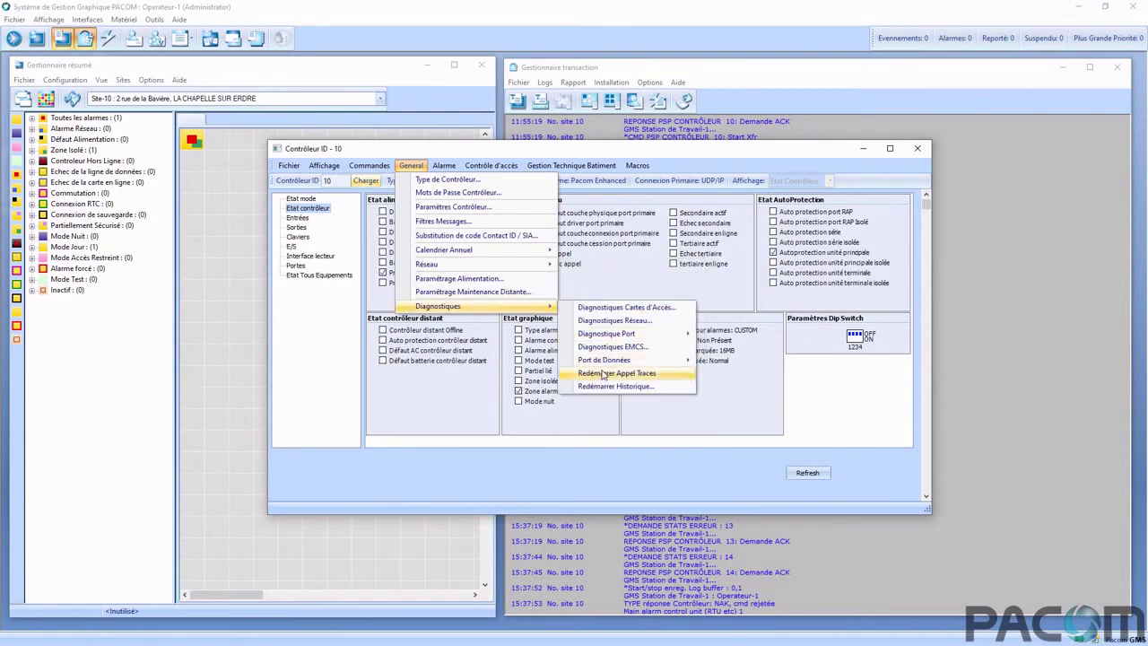
{"action": "mouse_move", "coordinate": [606, 362]}
{"action": "left_click", "coordinate": [729, 429]}
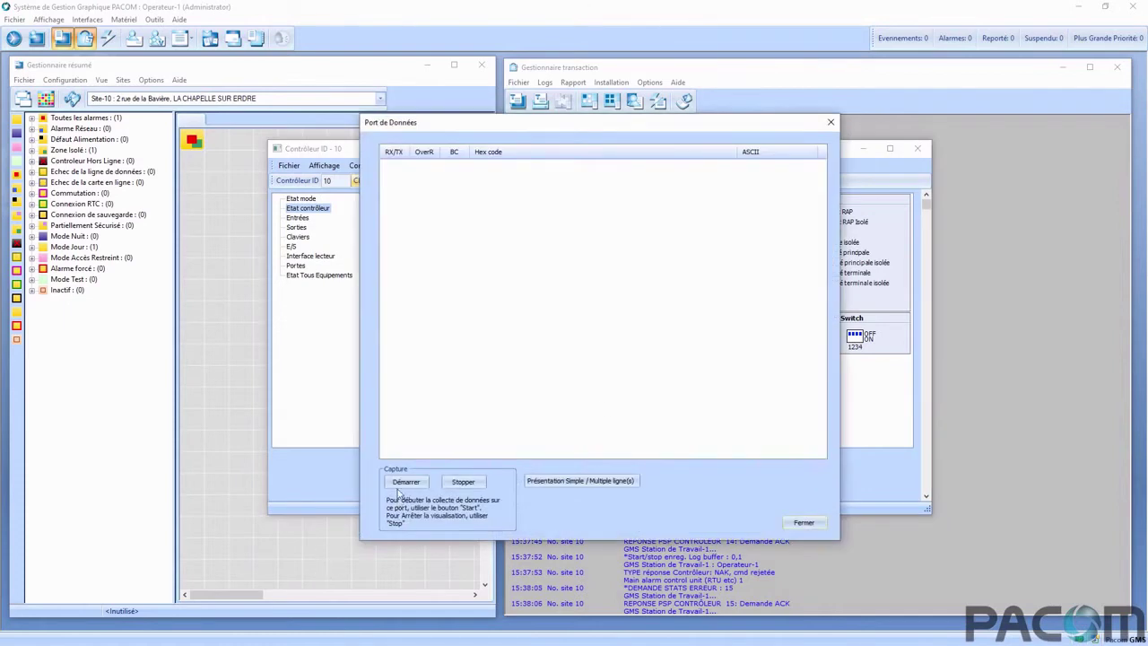
{"action": "left_click", "coordinate": [405, 482]}
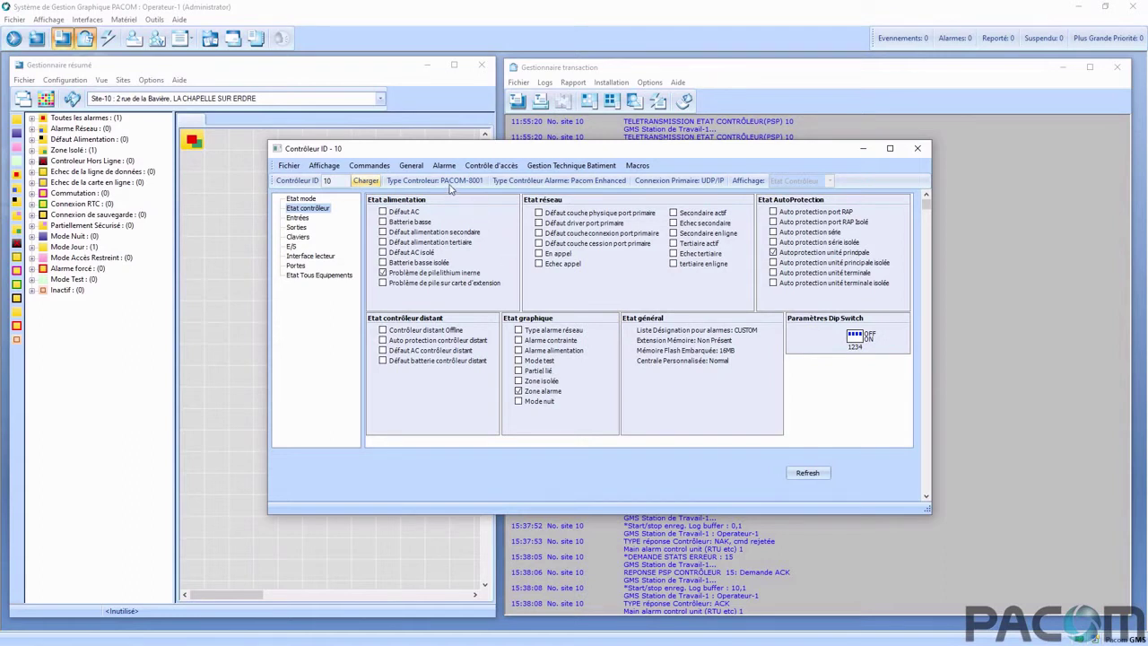
Reopen the data capture of port (11) Ethernet 1 on controller 10, stop the capture and close its view
{"action": "left_click", "coordinate": [411, 167]}
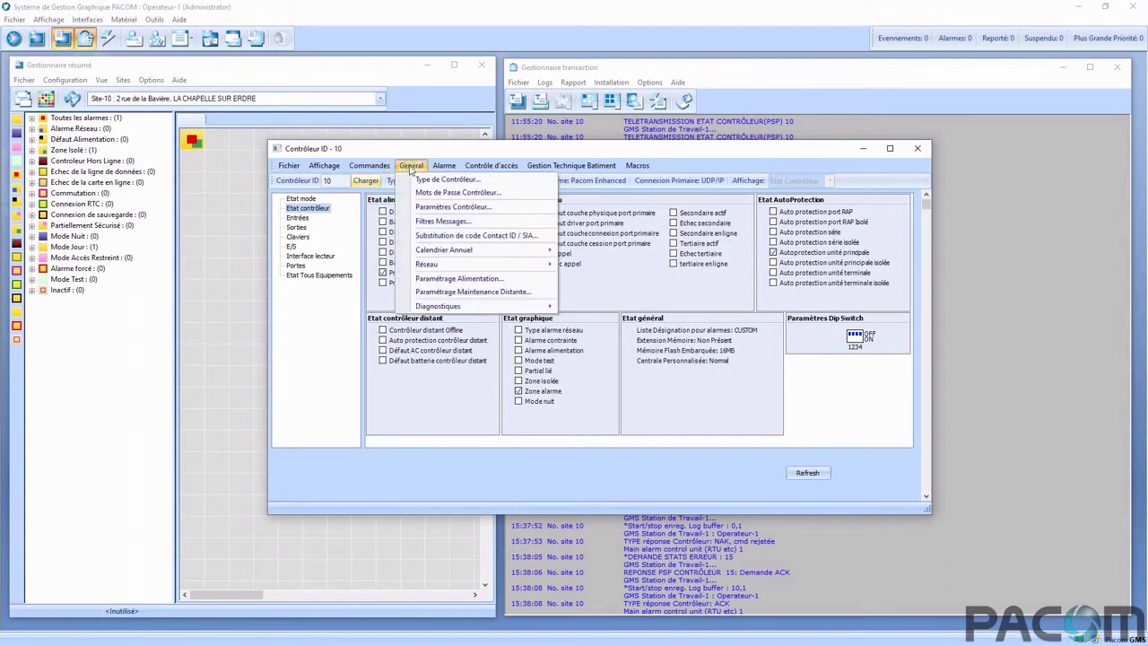
{"action": "mouse_move", "coordinate": [454, 308]}
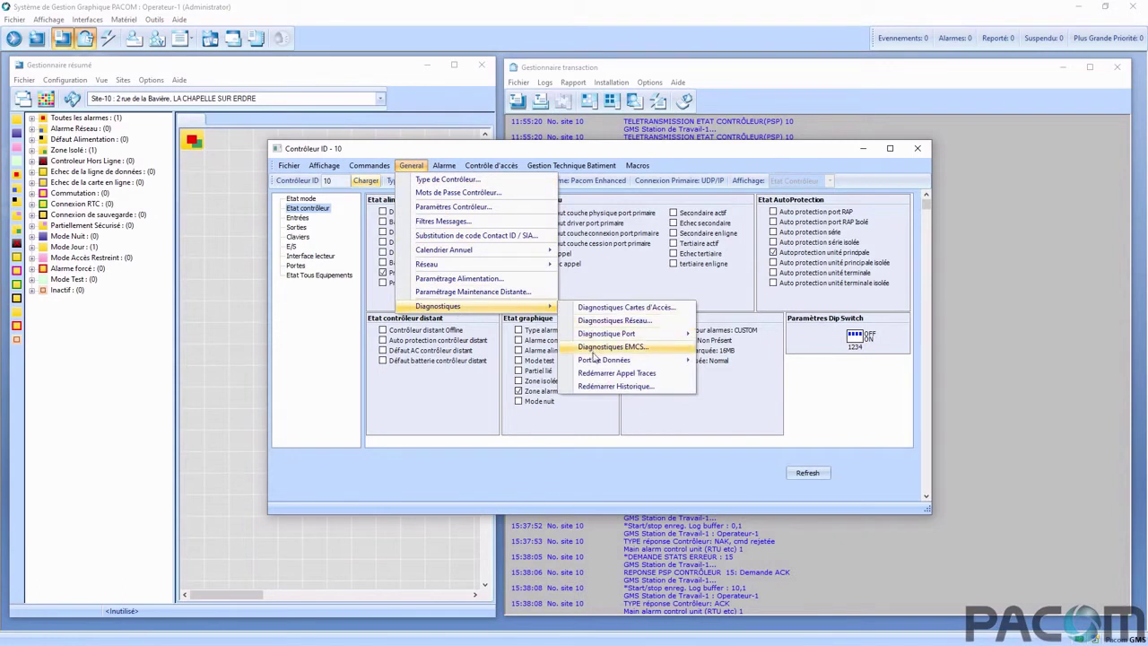
{"action": "mouse_move", "coordinate": [597, 361]}
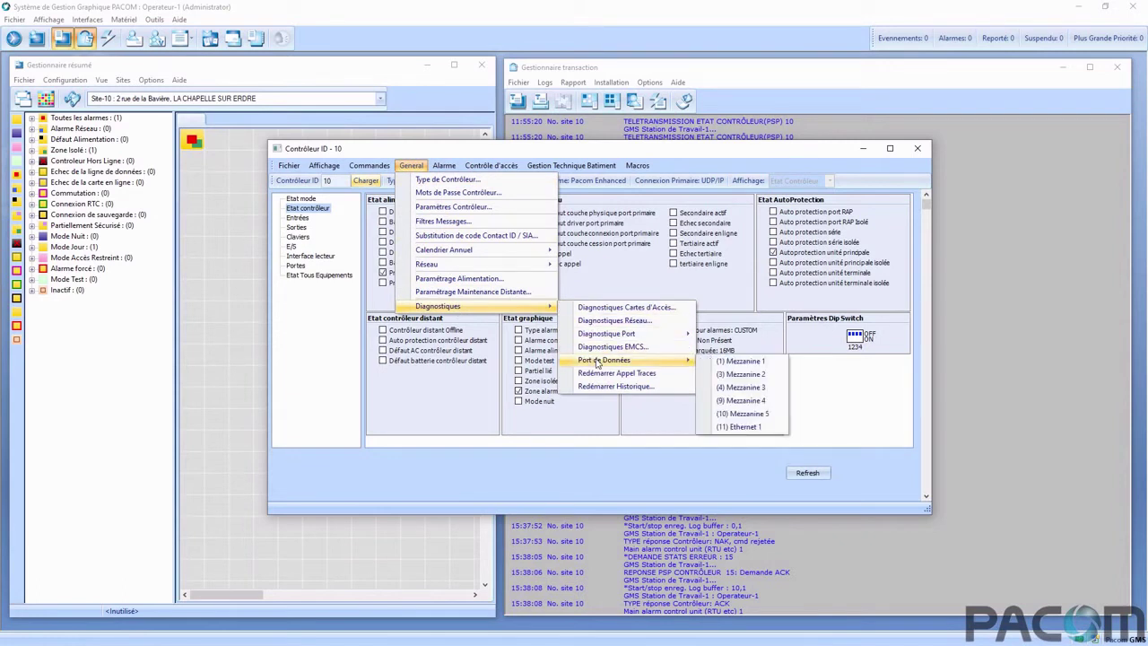
{"action": "left_click", "coordinate": [740, 427]}
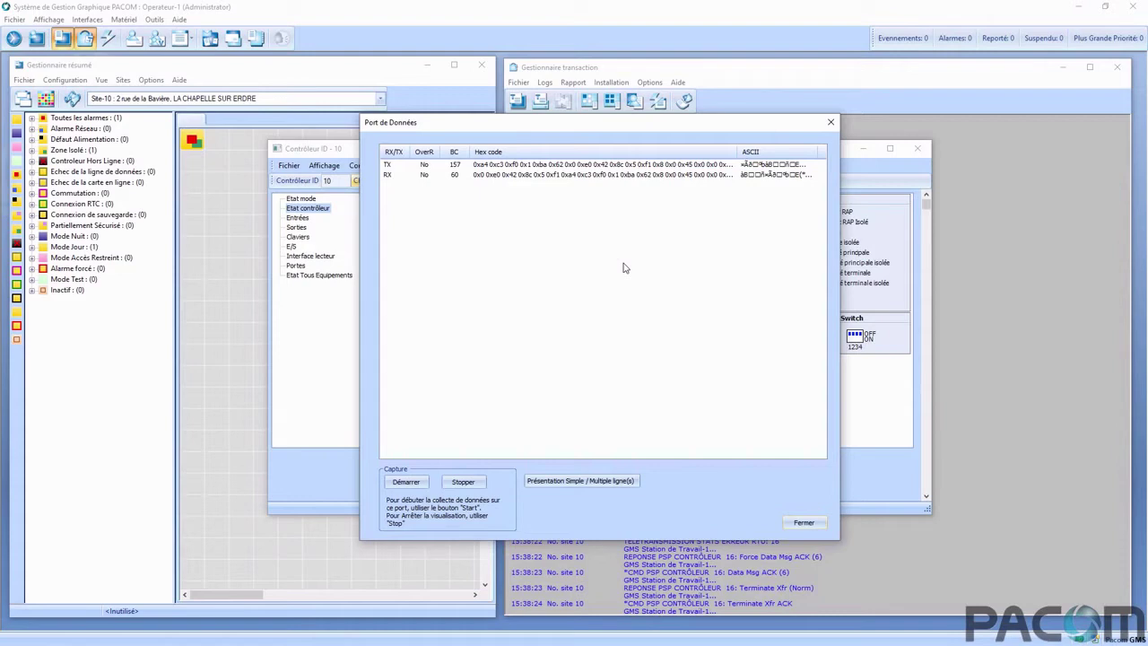
{"action": "left_click", "coordinate": [462, 482]}
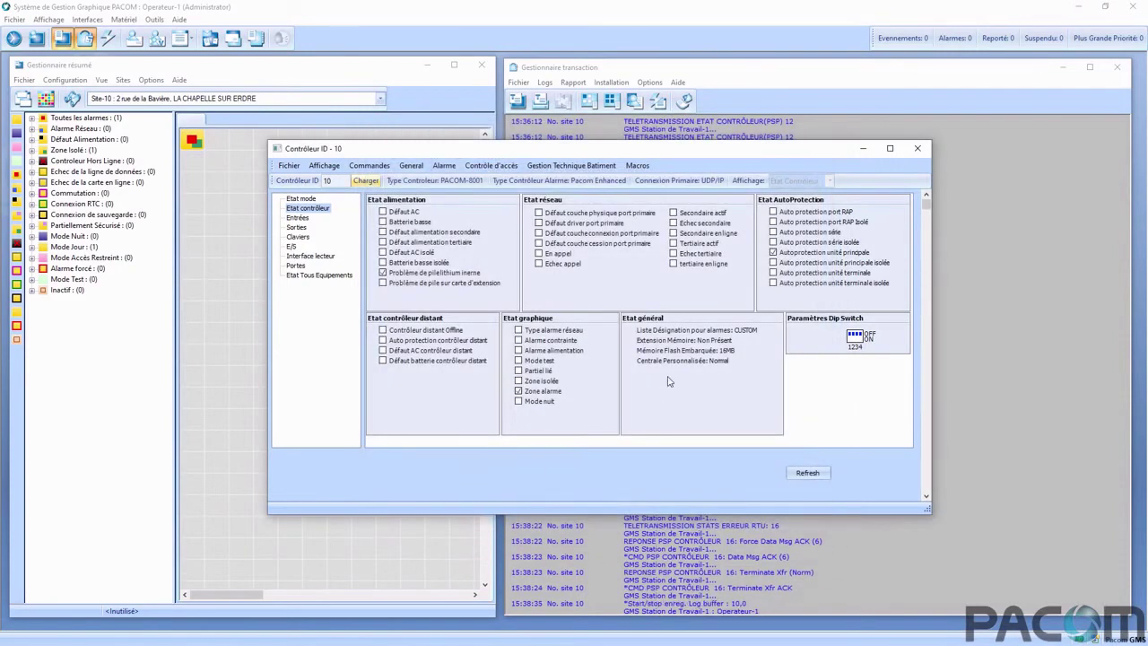
Review the controller's EMCS diagnostics across the Principale, DTPs, Sessions d'Evènements, Sessions de Commandes and Général categories, and close them
{"action": "left_click", "coordinate": [410, 167]}
{"action": "mouse_move", "coordinate": [484, 306]}
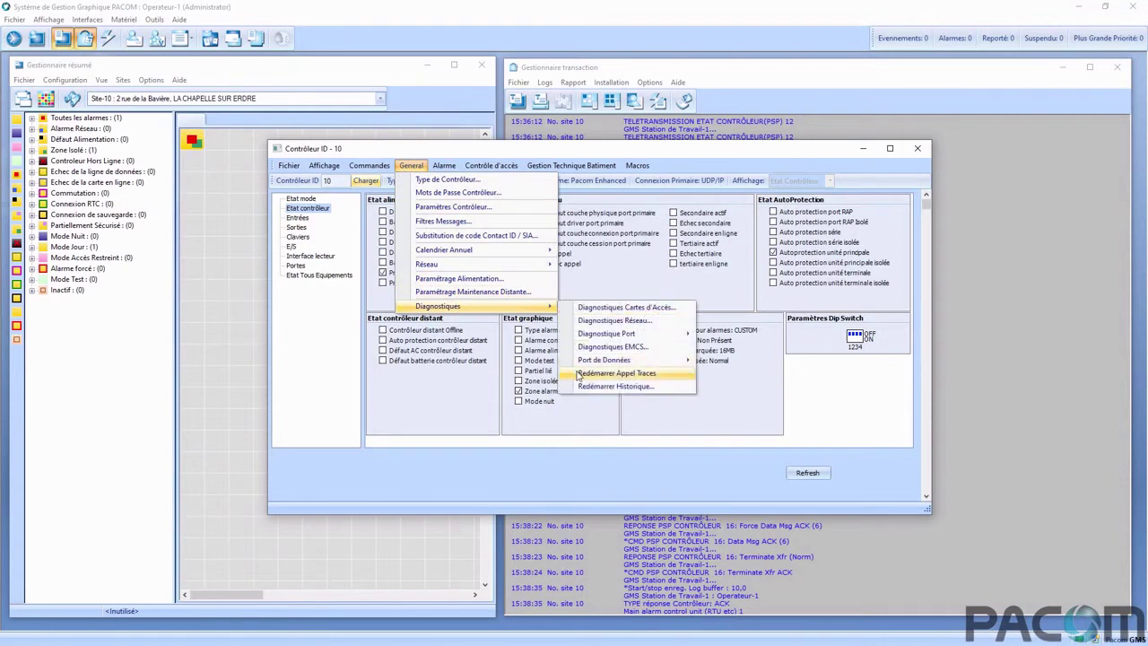
{"action": "mouse_move", "coordinate": [589, 361]}
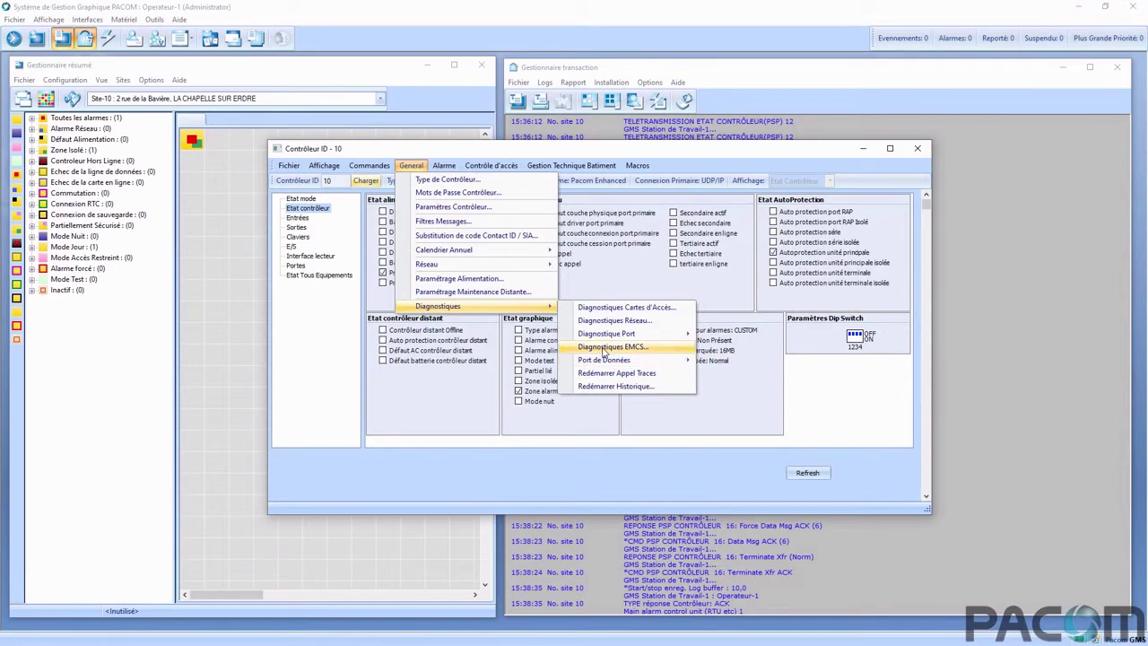
{"action": "left_click", "coordinate": [603, 348]}
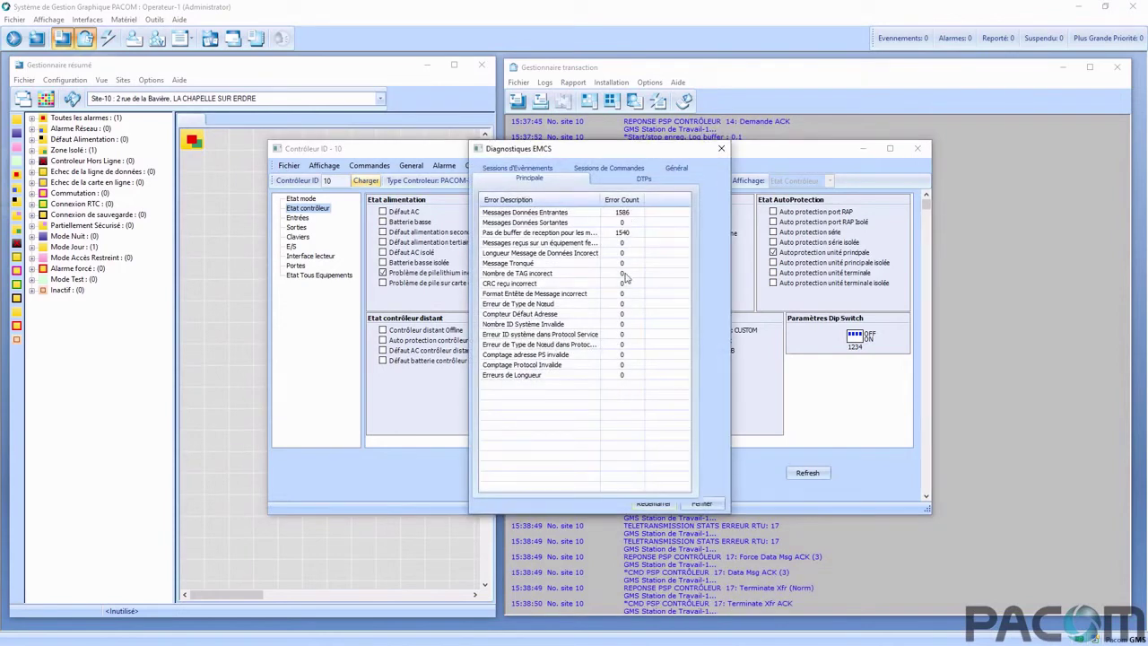
{"action": "left_click", "coordinate": [645, 178]}
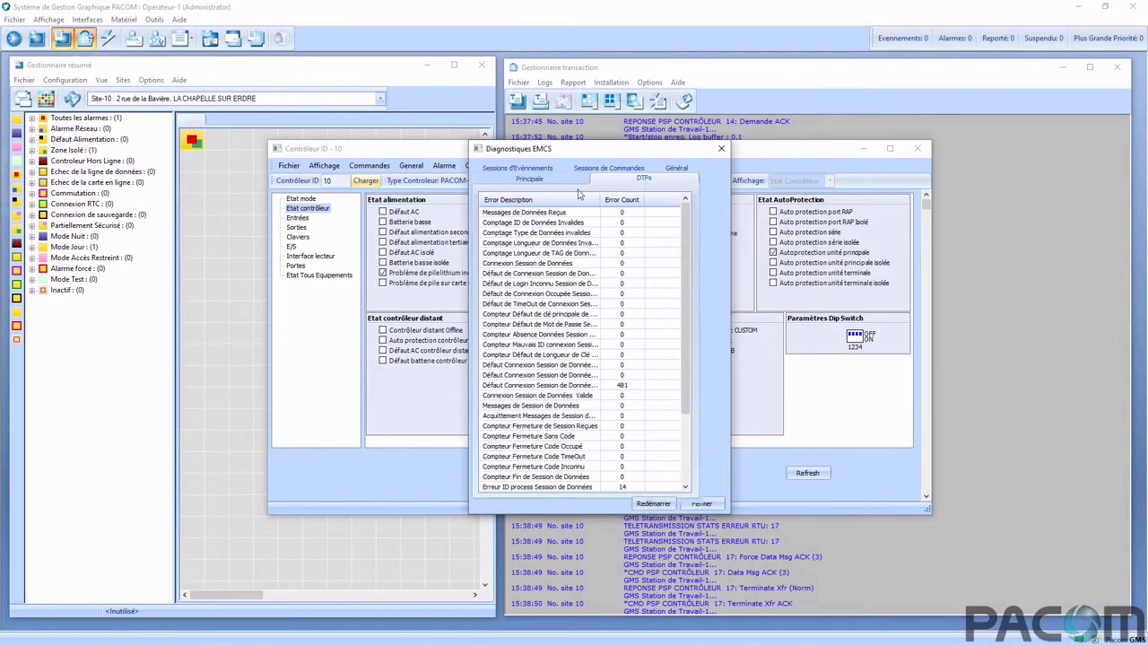
{"action": "left_click", "coordinate": [528, 169]}
{"action": "left_click", "coordinate": [611, 179]}
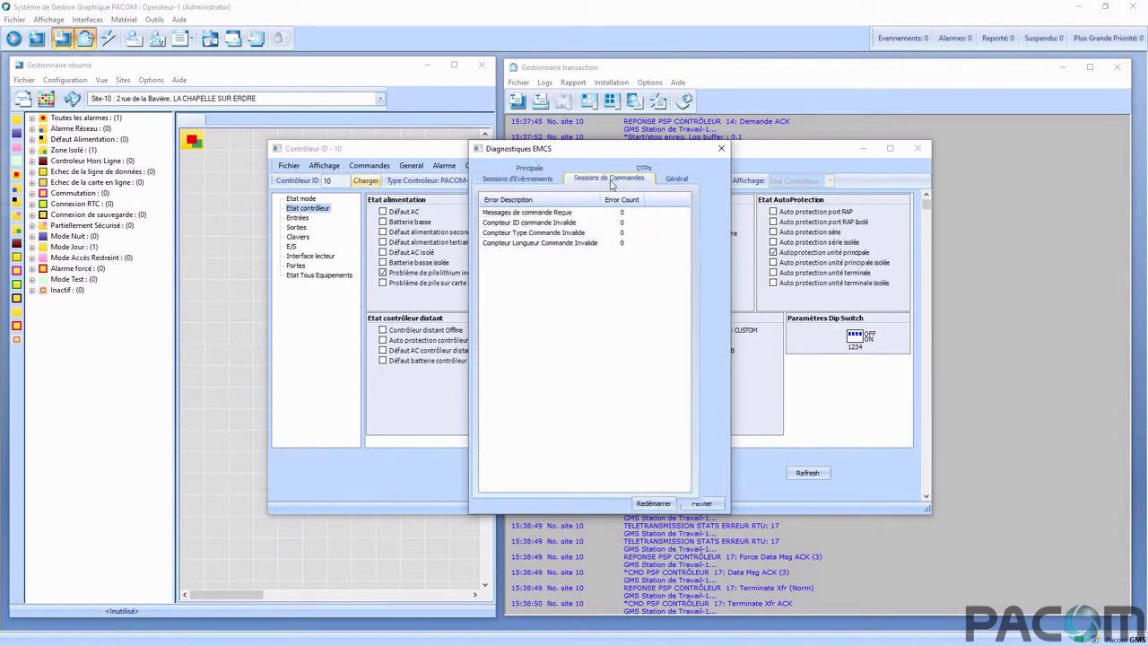
{"action": "left_click", "coordinate": [676, 178]}
{"action": "left_click", "coordinate": [721, 147]}
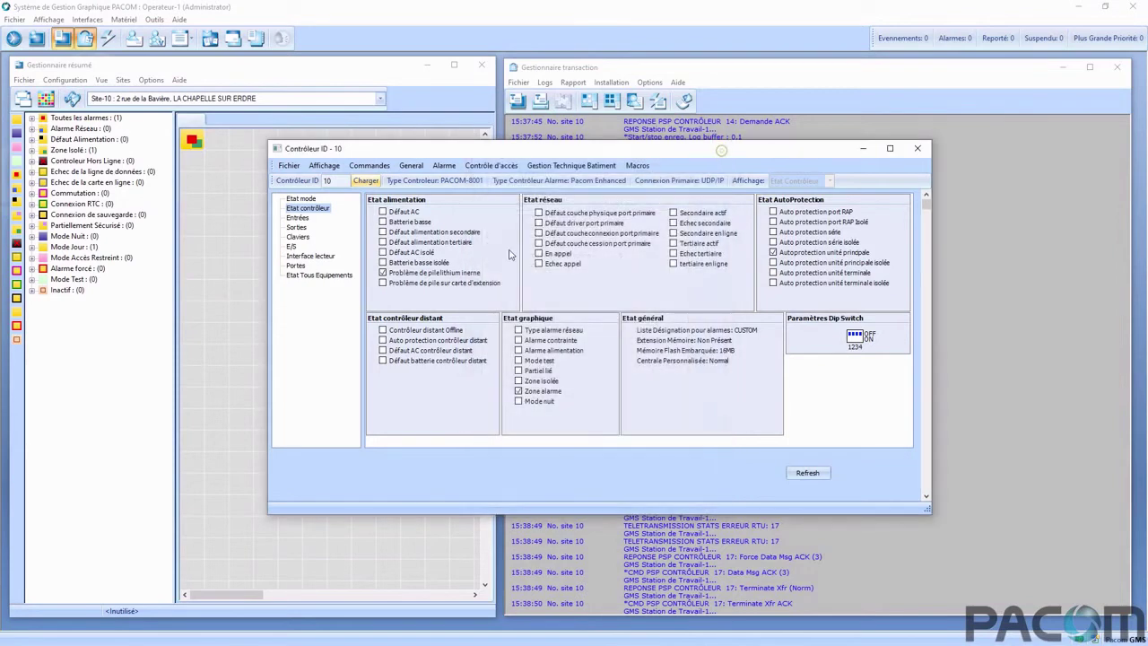
Review the three error pages of the access card diagnostics for controller 10 and close them
{"action": "left_click", "coordinate": [410, 165]}
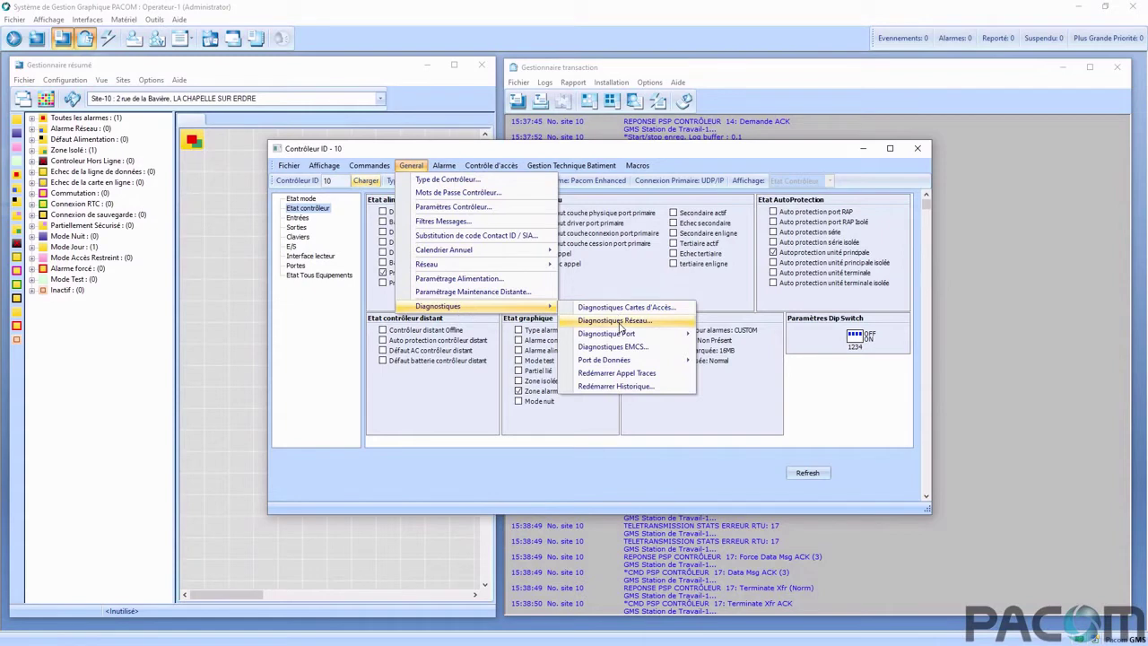
{"action": "left_click", "coordinate": [621, 306]}
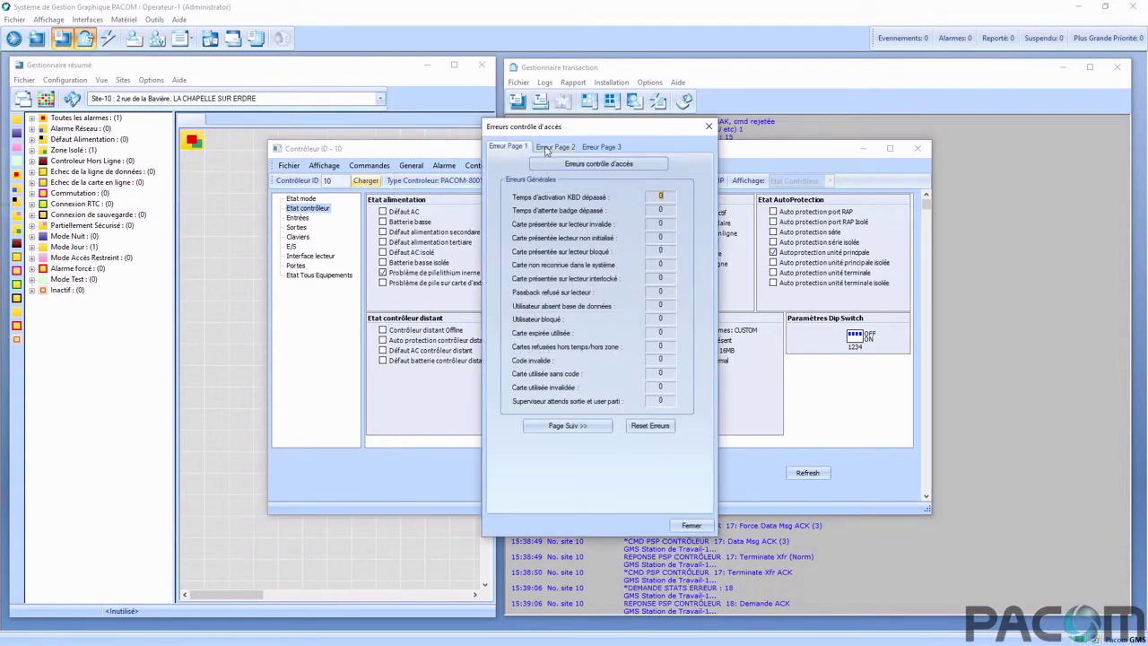
{"action": "left_click", "coordinate": [546, 149]}
{"action": "left_click", "coordinate": [620, 149]}
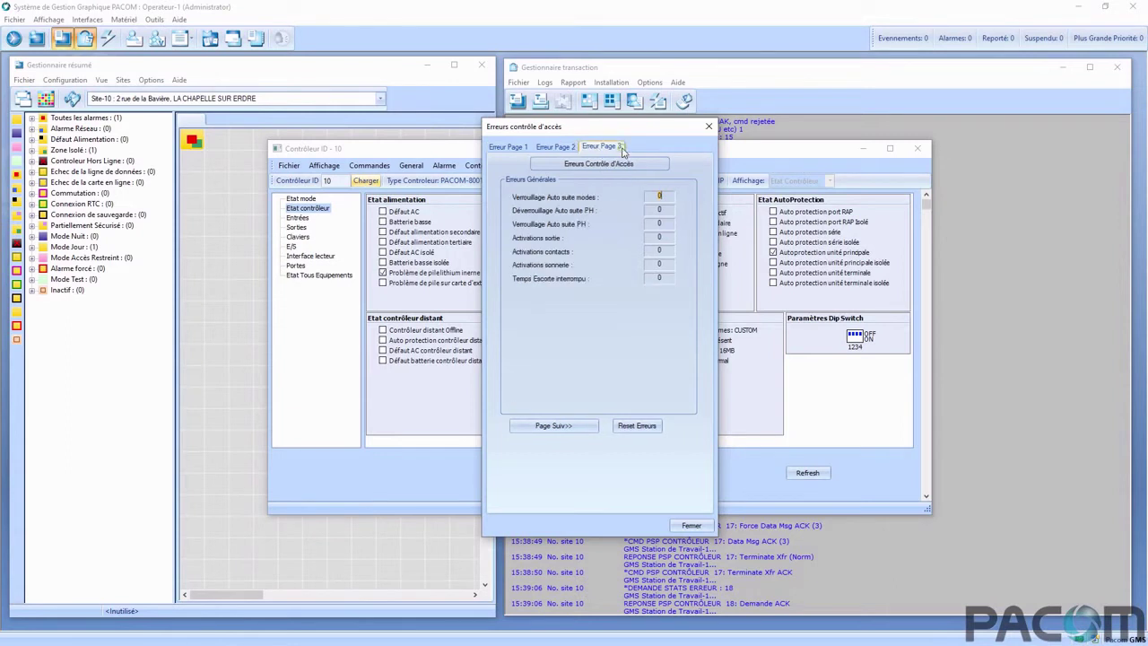
{"action": "left_click", "coordinate": [516, 148]}
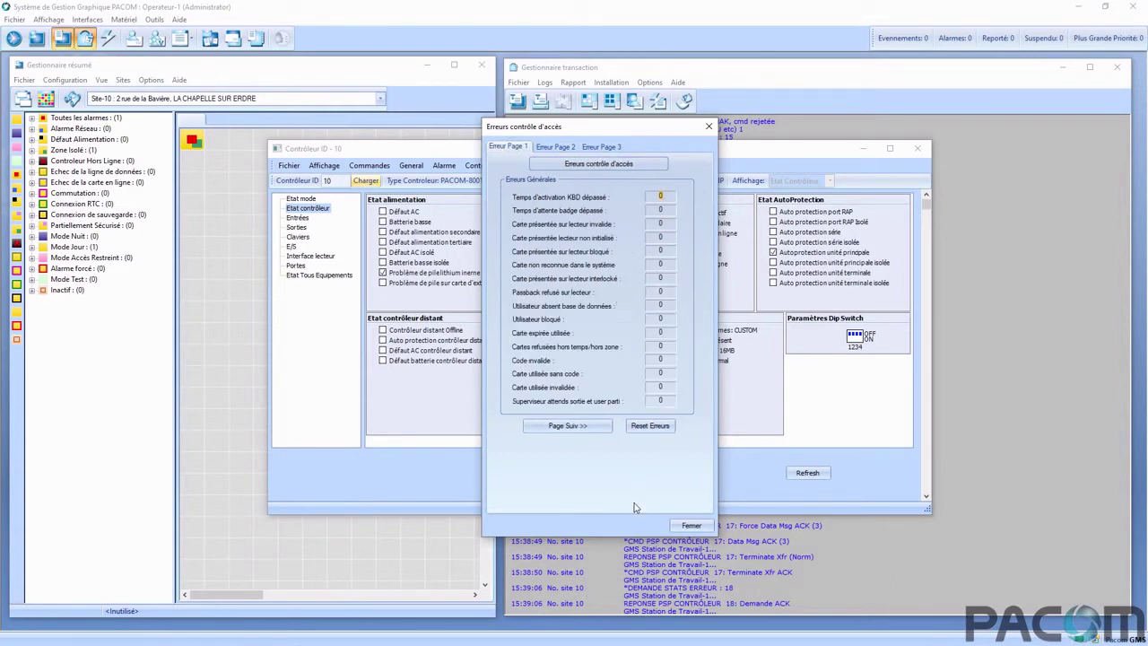
{"action": "left_click", "coordinate": [690, 525]}
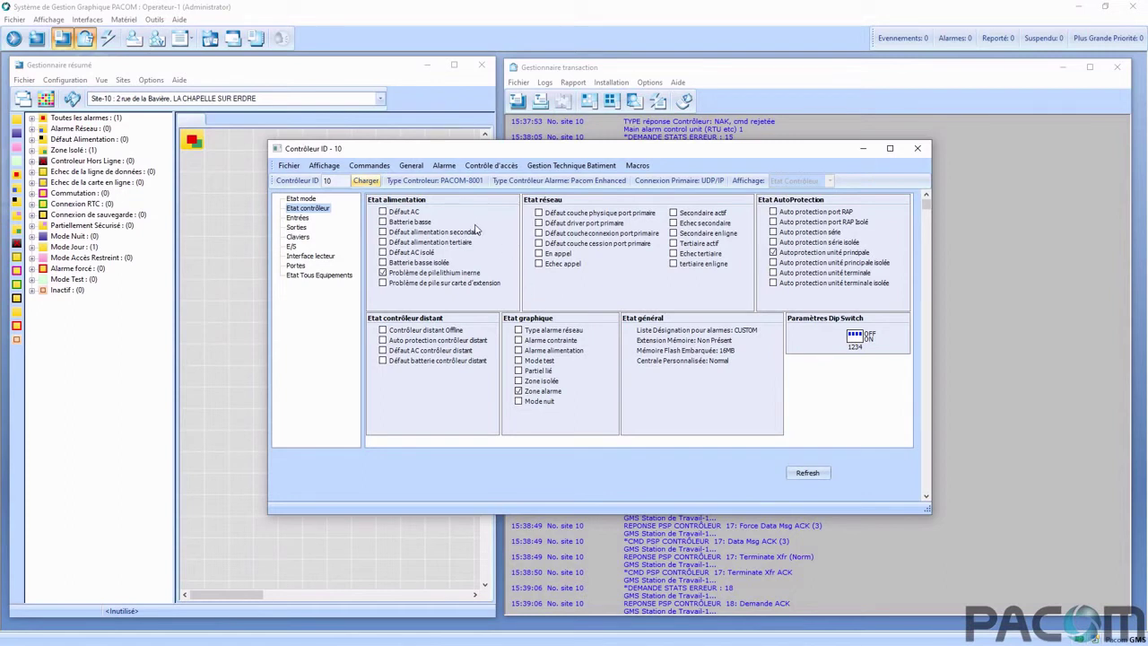
Open the network port settings of controller 10 and set the Expansion 1 port's protocol to Controller dial up Protocol
{"action": "left_click", "coordinate": [411, 165]}
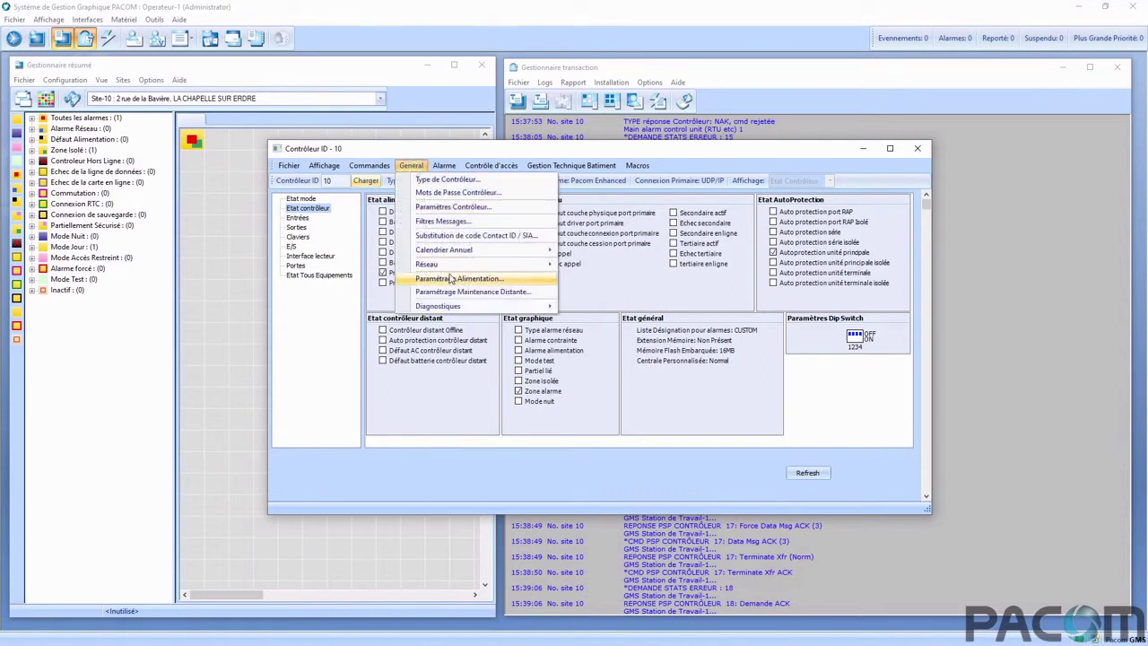
{"action": "mouse_move", "coordinate": [451, 267]}
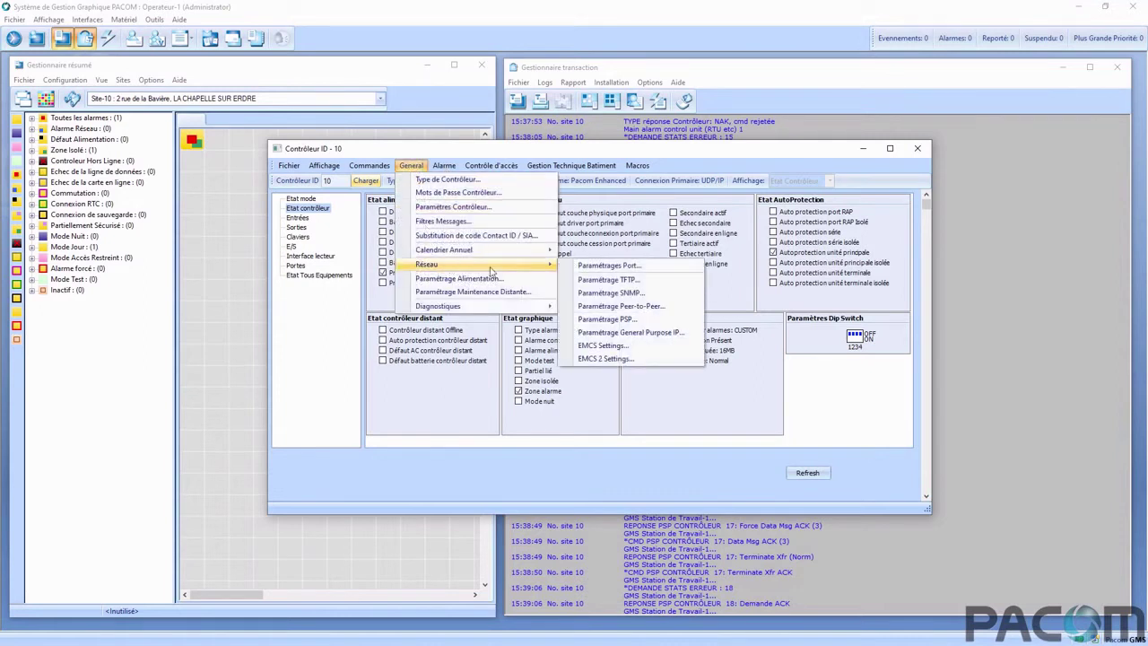
{"action": "left_click", "coordinate": [651, 269]}
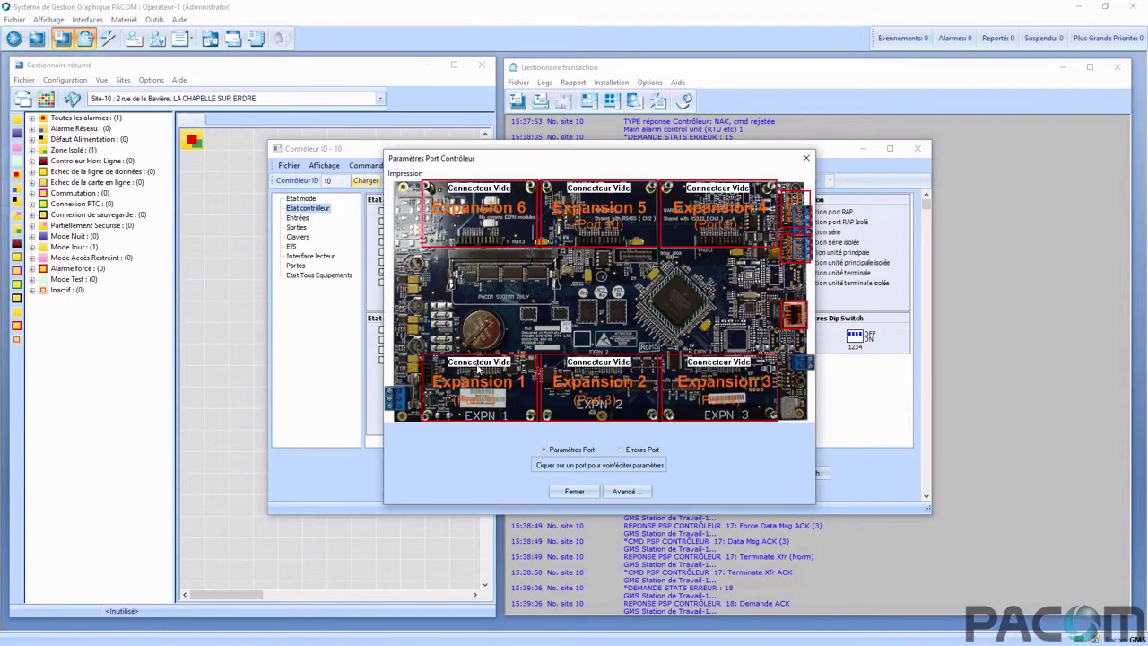
{"action": "left_click", "coordinate": [478, 365]}
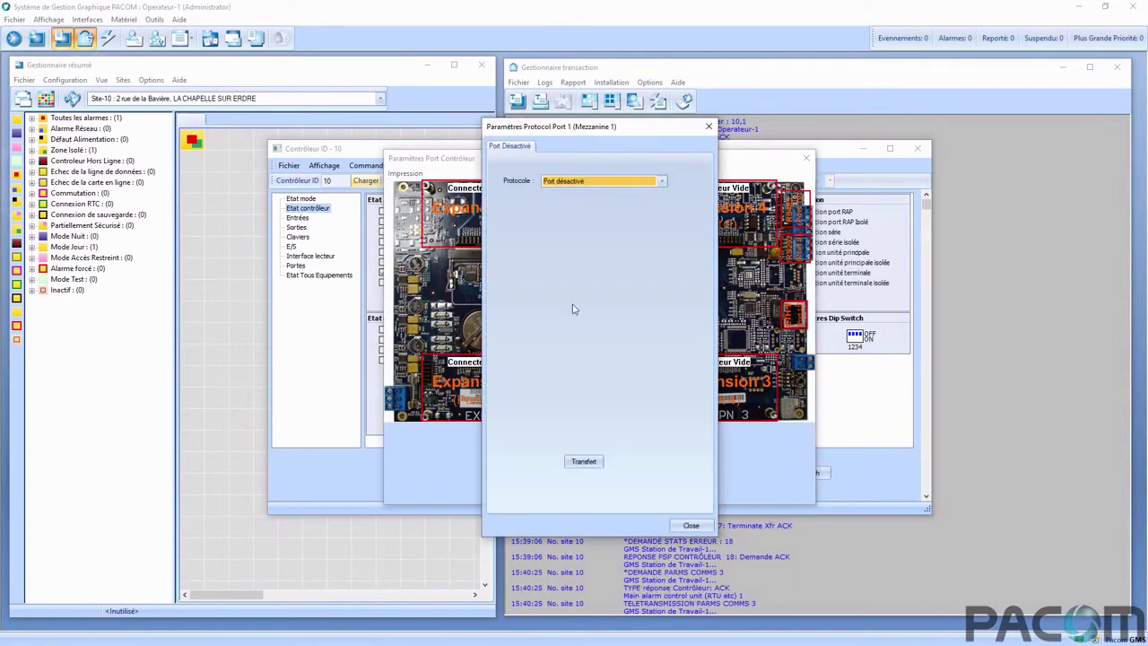
{"action": "left_click", "coordinate": [662, 182]}
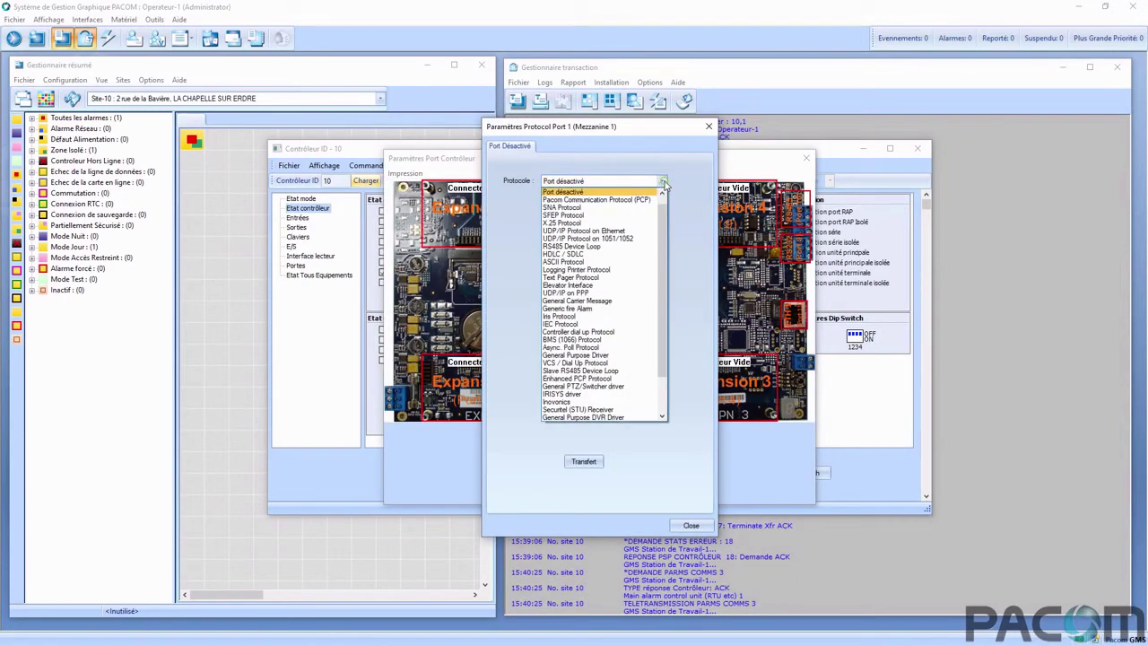
{"action": "left_click", "coordinate": [592, 332]}
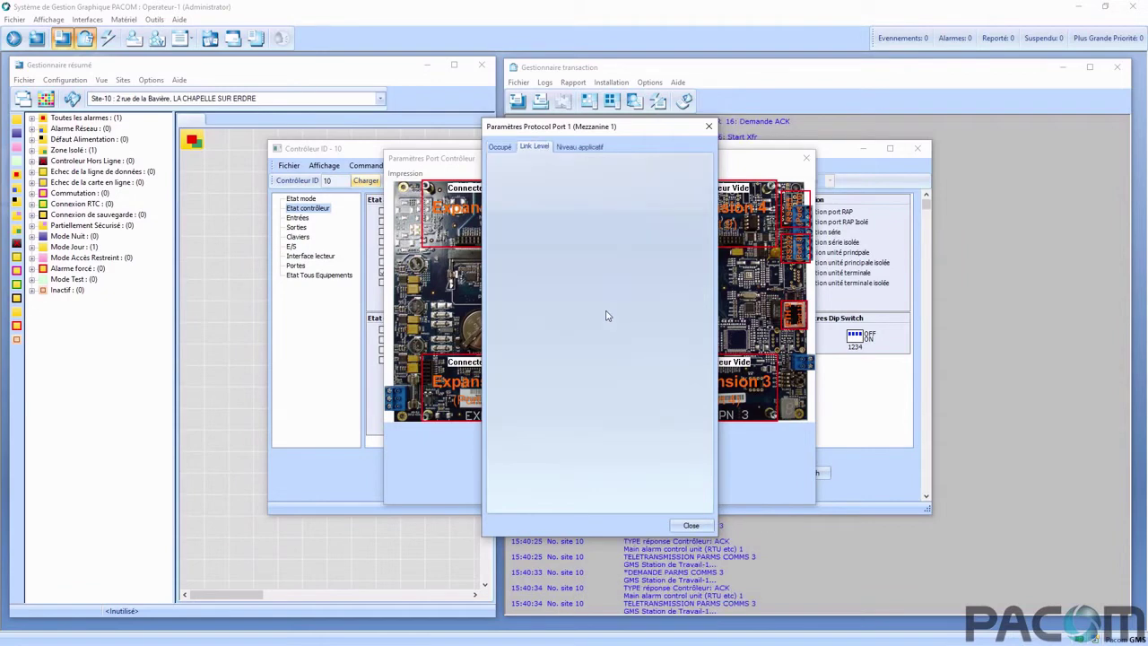
Set the port priority of Port 1 (Mezzanine 1) to Priorité secondaire at the application level
{"action": "left_click", "coordinate": [554, 148]}
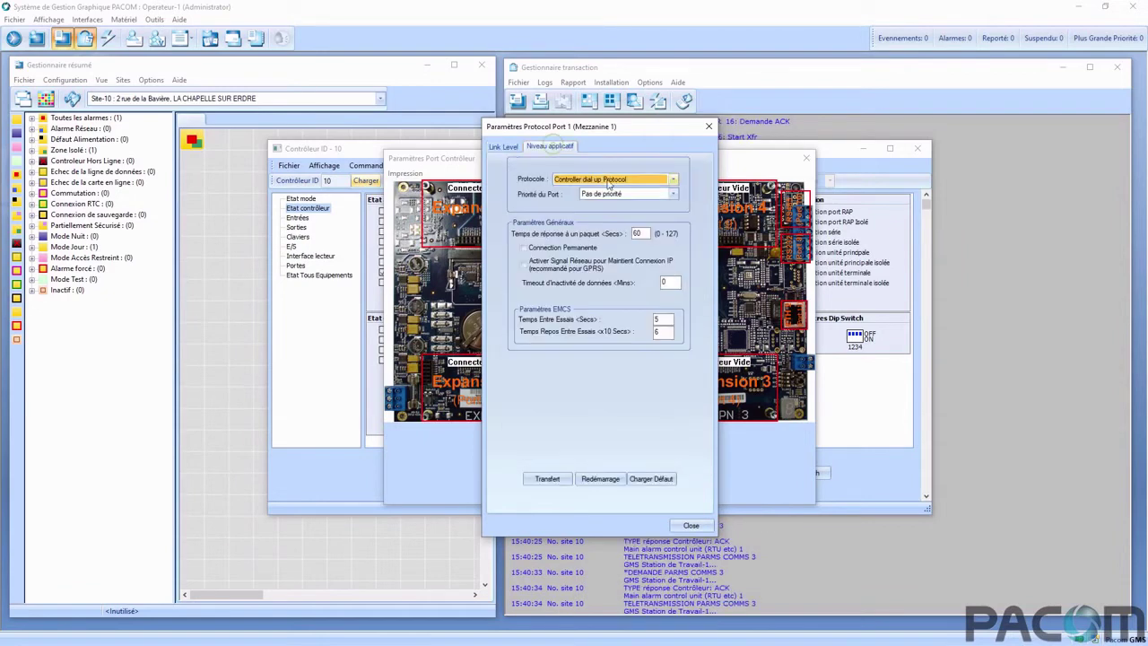
{"action": "left_click", "coordinate": [619, 193]}
{"action": "left_click", "coordinate": [611, 213]}
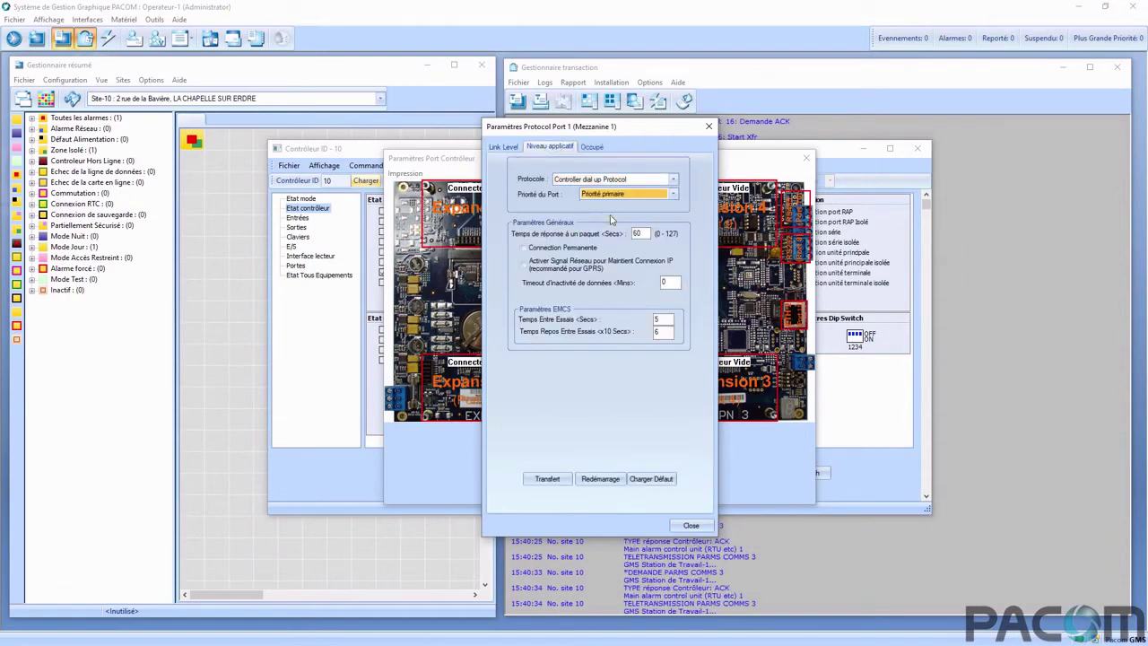
{"action": "left_click", "coordinate": [612, 194]}
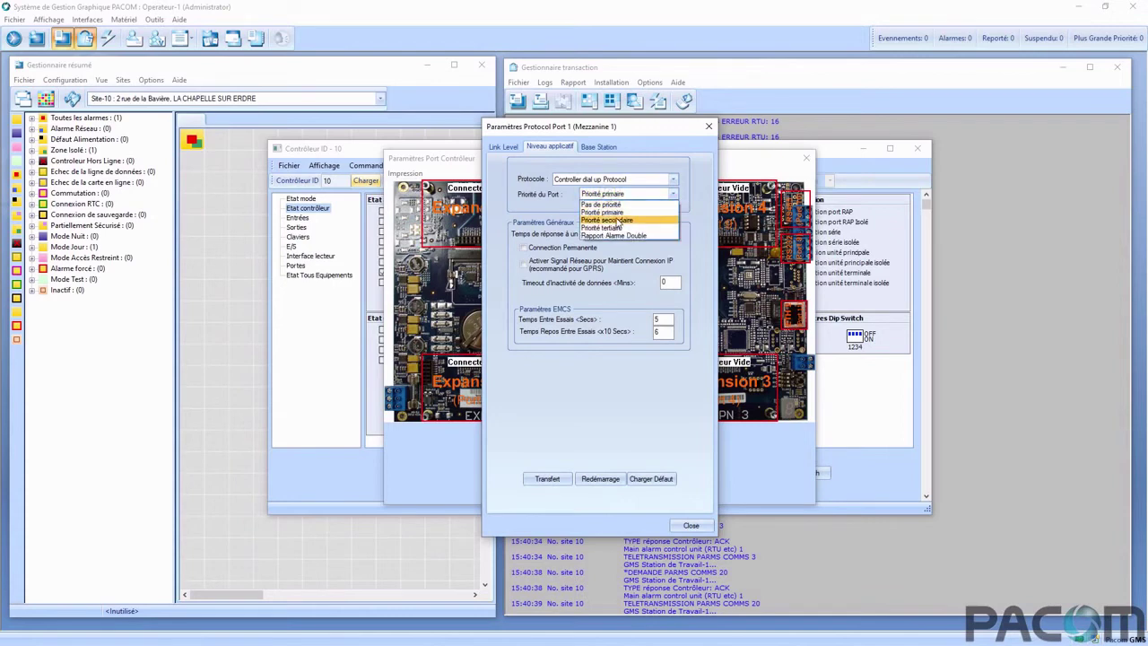
{"action": "left_click", "coordinate": [608, 220]}
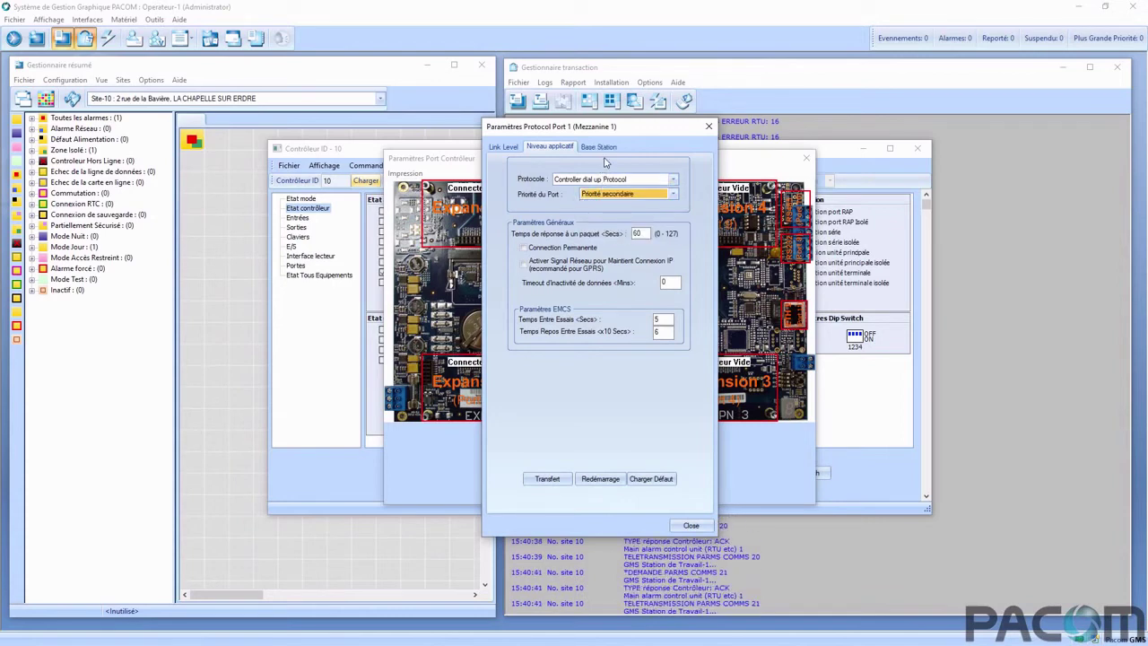
Configure Comms #1 of Port 1's base station with SIA Format and enter the phone number
{"action": "left_click", "coordinate": [601, 147]}
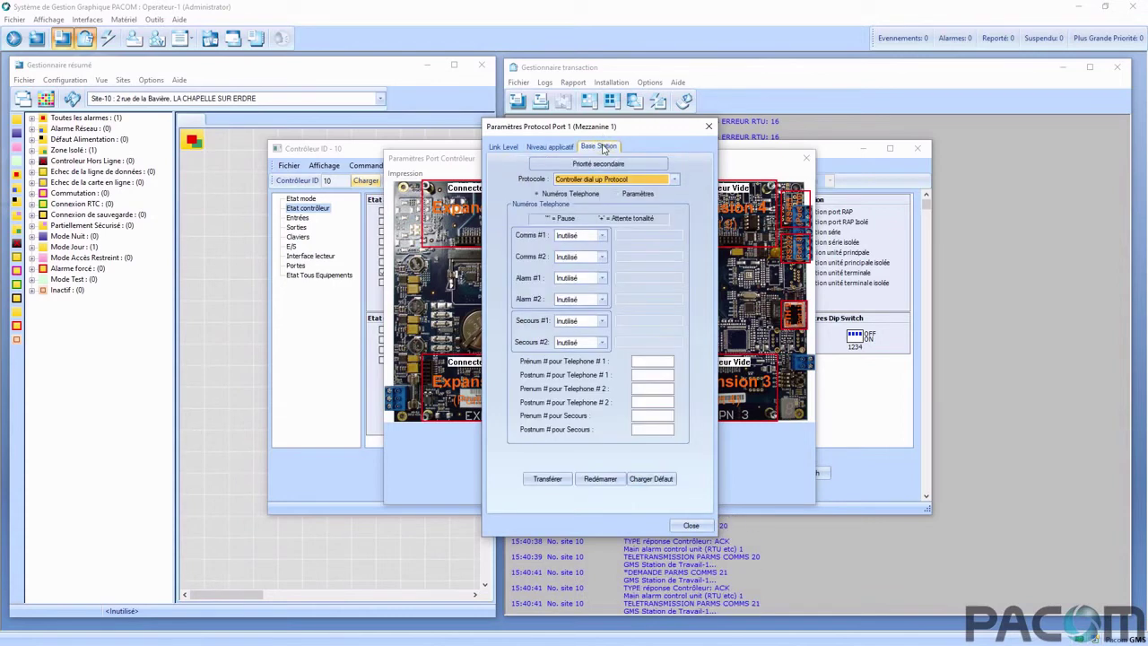
{"action": "left_click", "coordinate": [602, 237]}
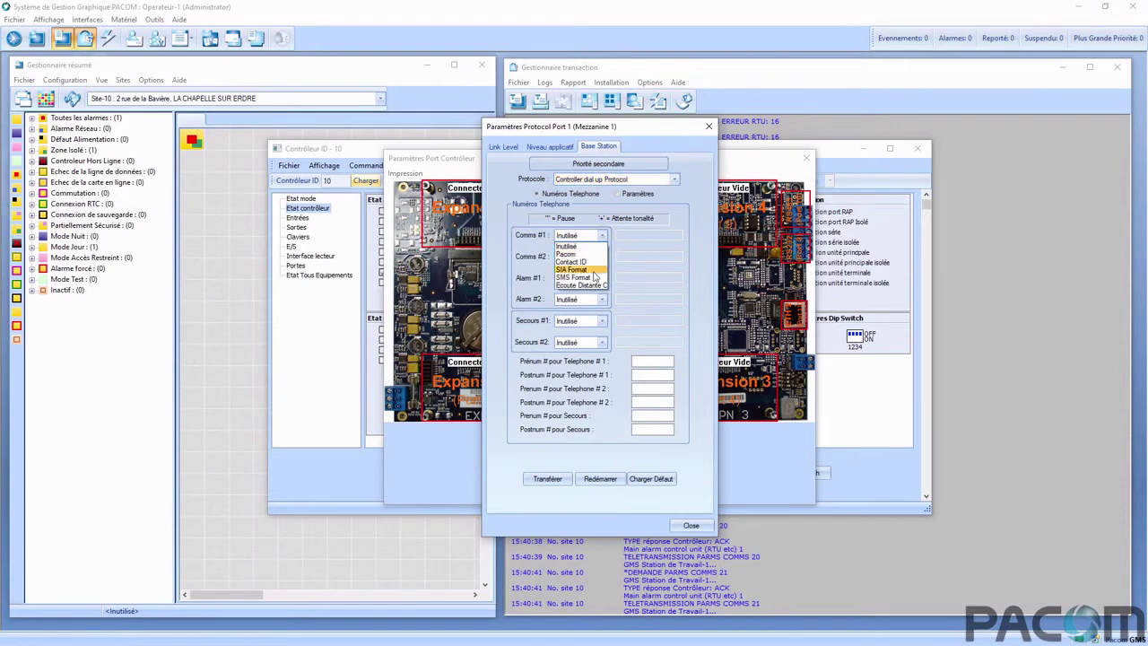
{"action": "left_click", "coordinate": [592, 270]}
{"action": "left_click", "coordinate": [646, 236]}
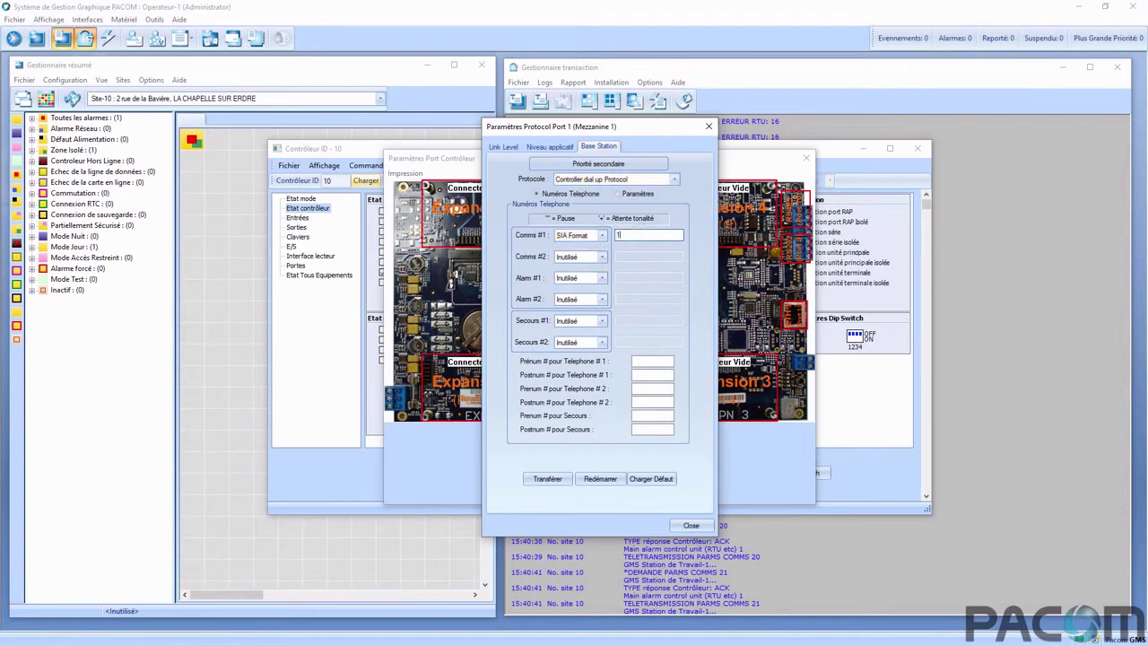
{"action": "type", "text": "1234567890"}
Enable Ajouter texte aux messages SIA in the base station parameters, recheck the phone number settings and close the Port 1 settings
{"action": "left_click", "coordinate": [616, 194]}
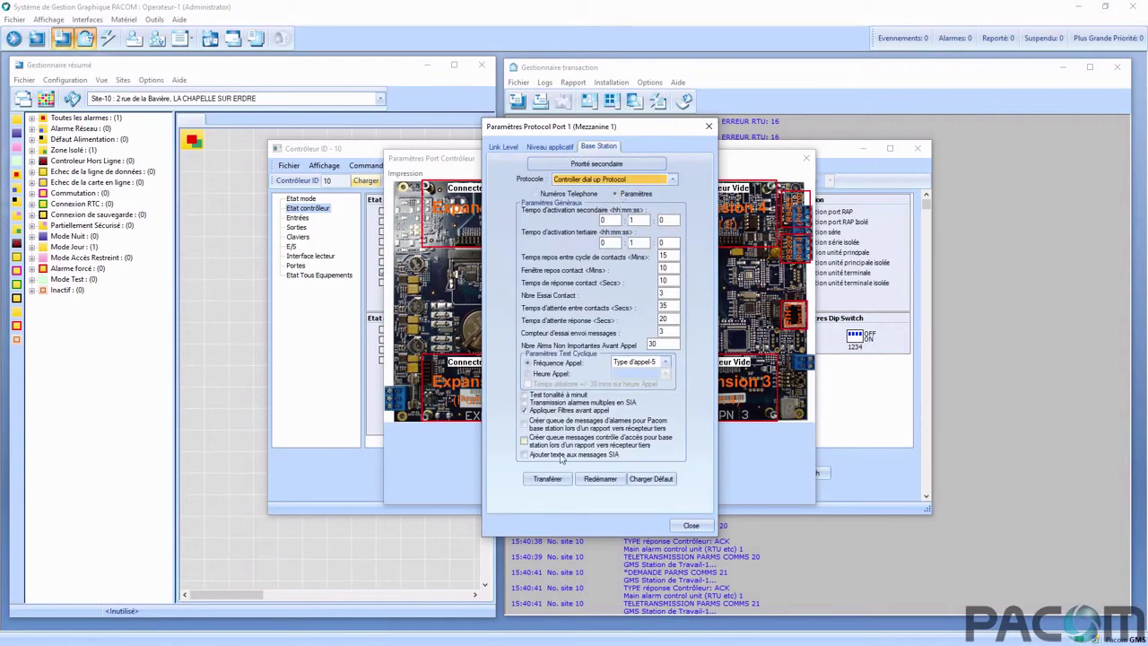
{"action": "left_click", "coordinate": [524, 457]}
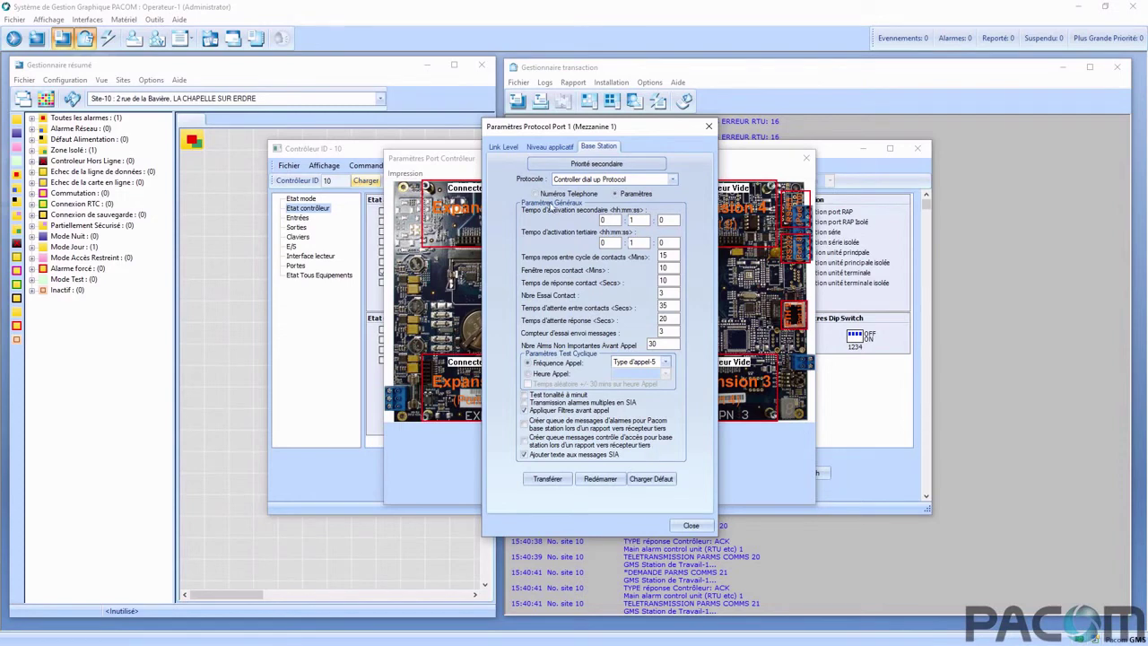
{"action": "left_click", "coordinate": [538, 193]}
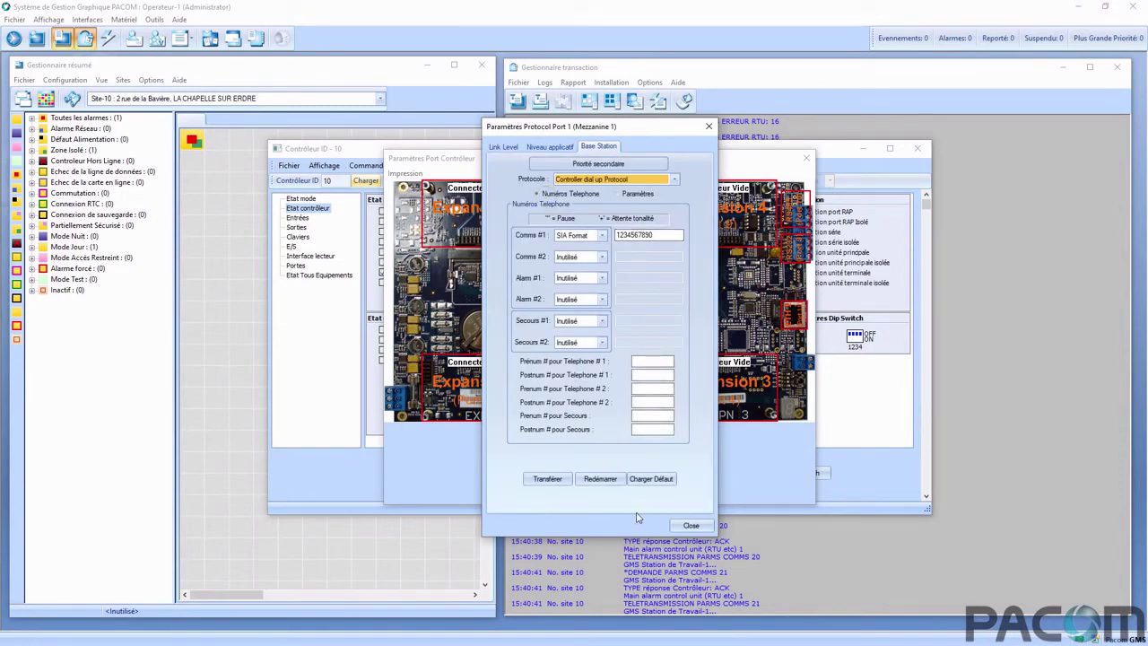
{"action": "left_click", "coordinate": [687, 526]}
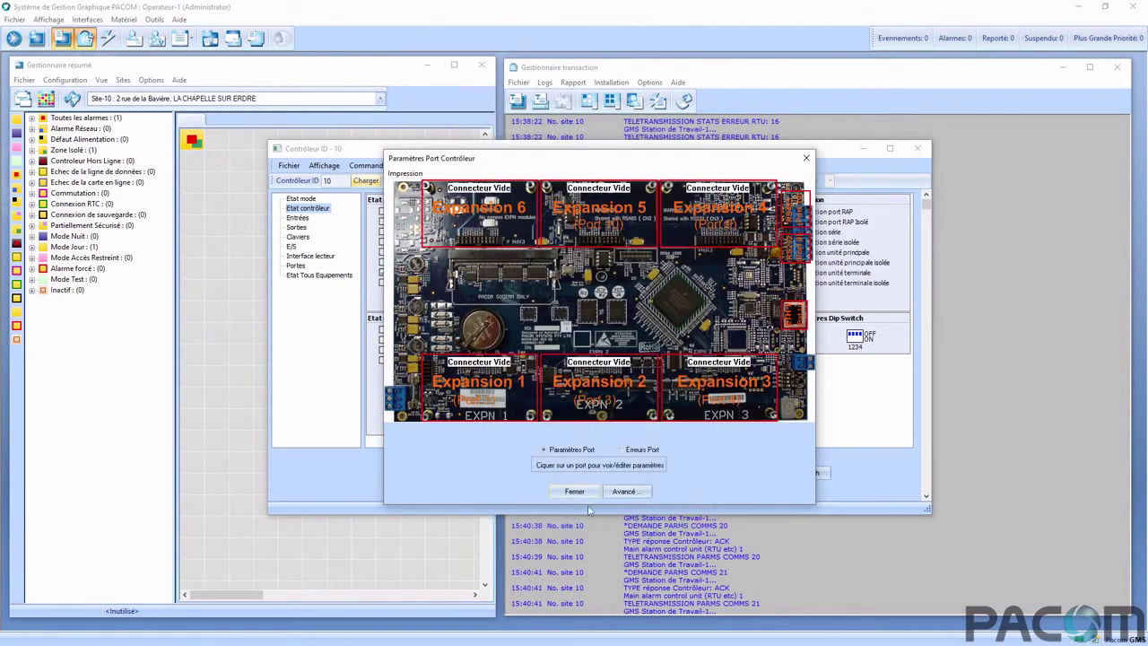
Set Ligne 1 of Carte ligne A in the Ethernet 1 port's base station settings to Contact ID, and close the port settings
{"action": "left_click", "coordinate": [794, 314]}
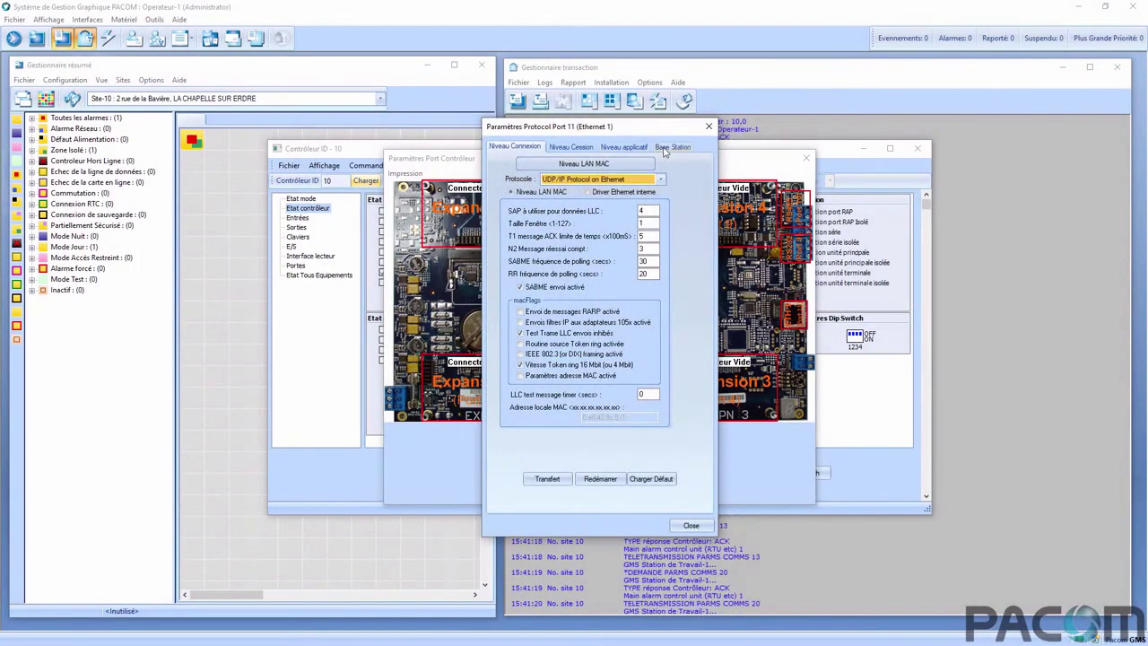
{"action": "left_click", "coordinate": [667, 146]}
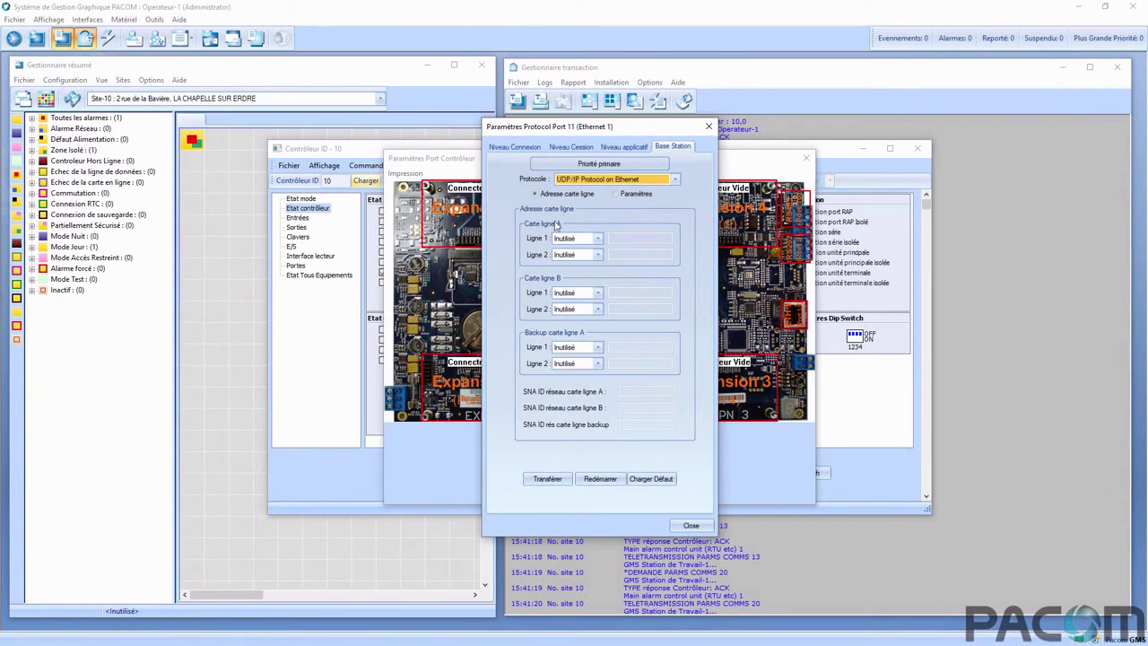
{"action": "left_click", "coordinate": [597, 240]}
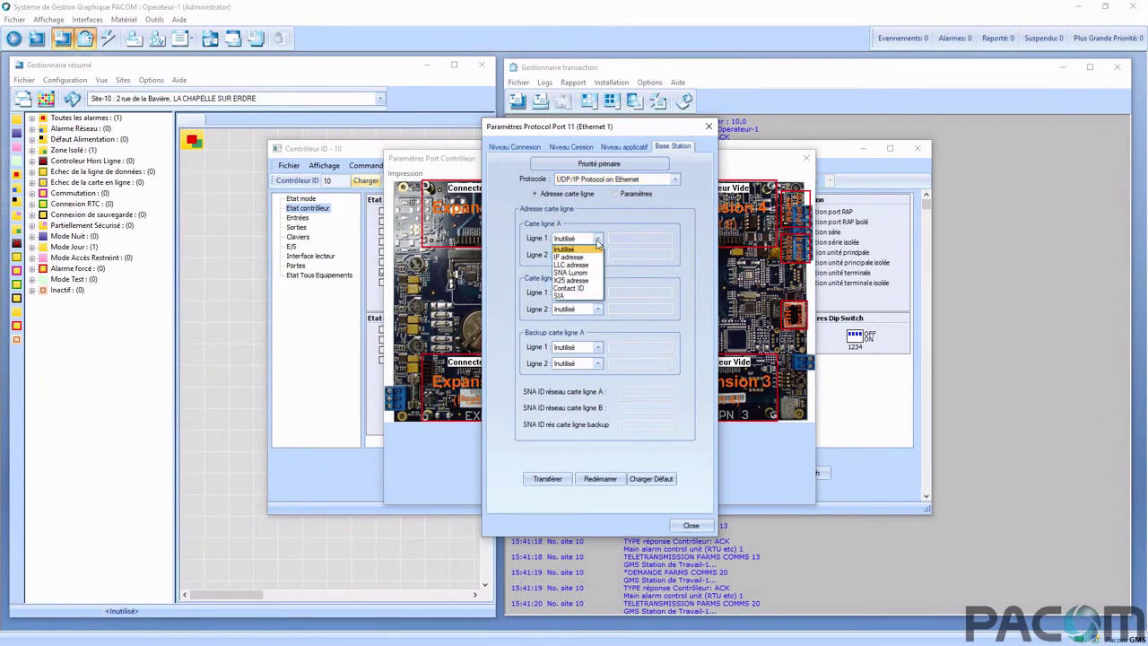
{"action": "left_click", "coordinate": [570, 288]}
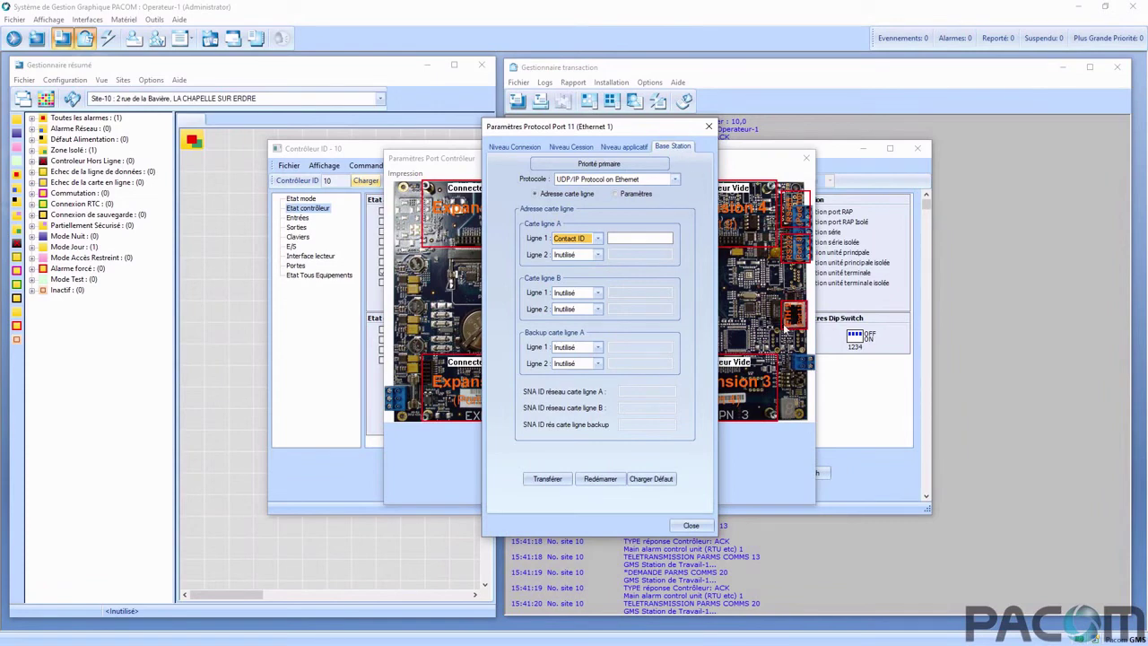
{"action": "left_click", "coordinate": [617, 238]}
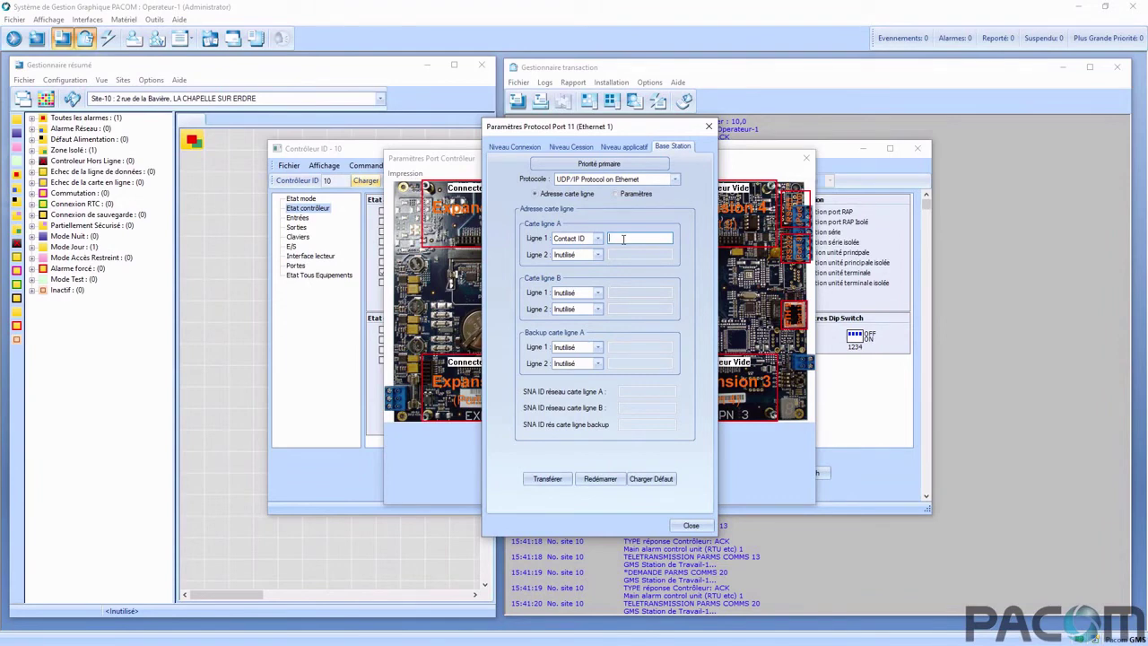
{"action": "left_click", "coordinate": [691, 526]}
{"action": "left_click", "coordinate": [574, 491]}
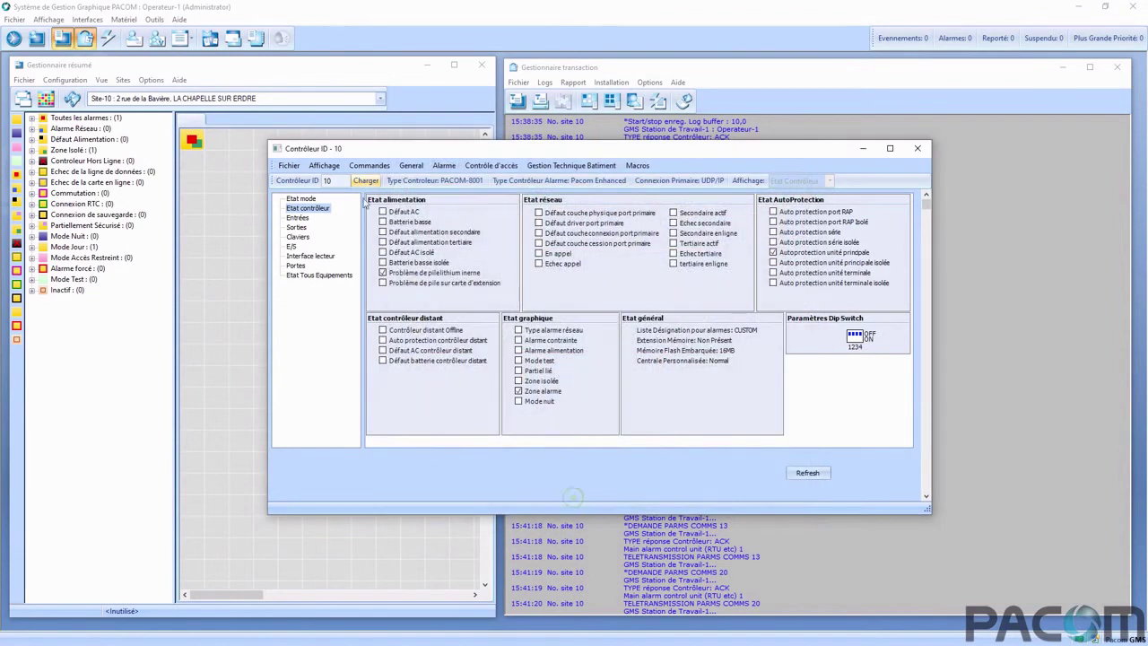
{"action": "left_click", "coordinate": [364, 165]}
{"action": "mouse_move", "coordinate": [411, 165]}
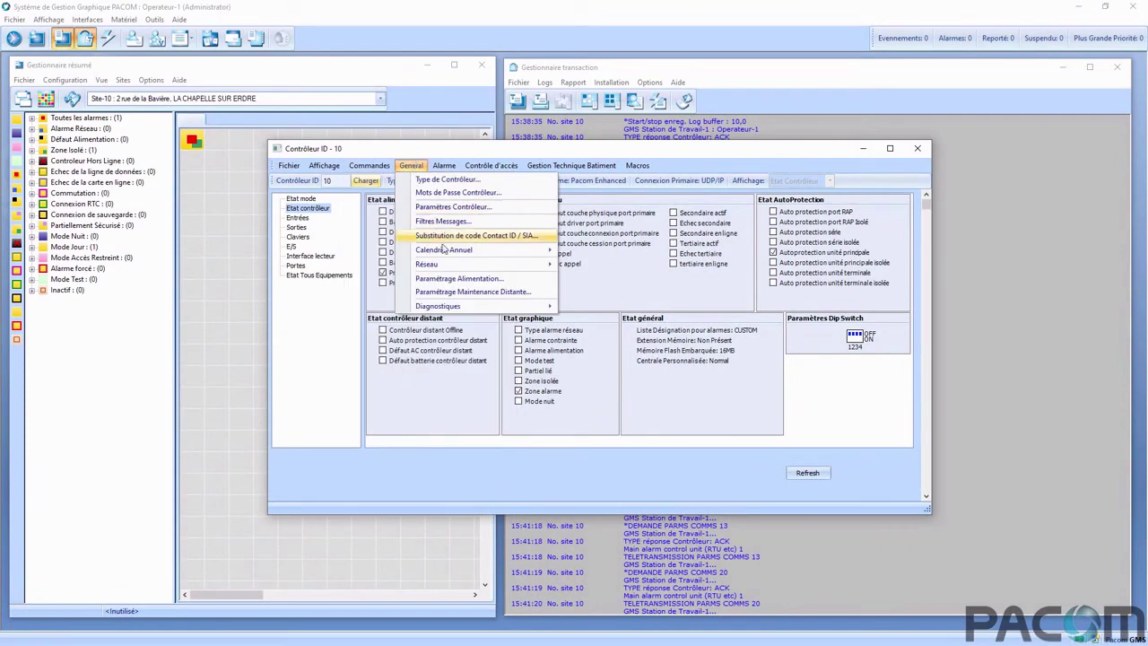
{"action": "mouse_move", "coordinate": [454, 265]}
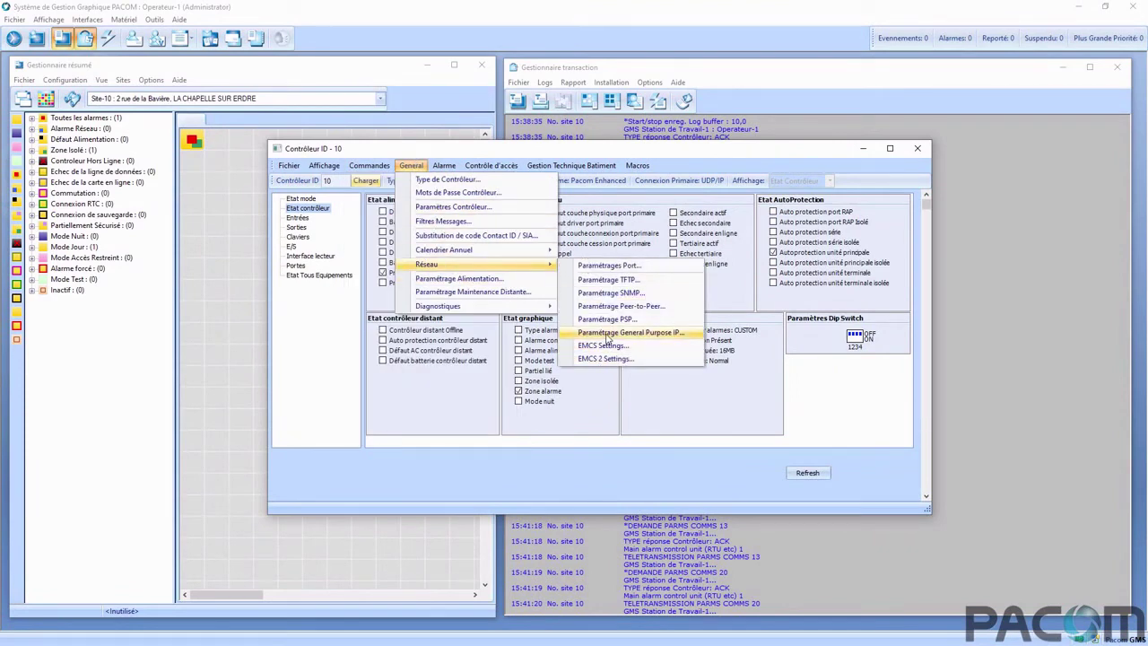
{"action": "left_click", "coordinate": [664, 409]}
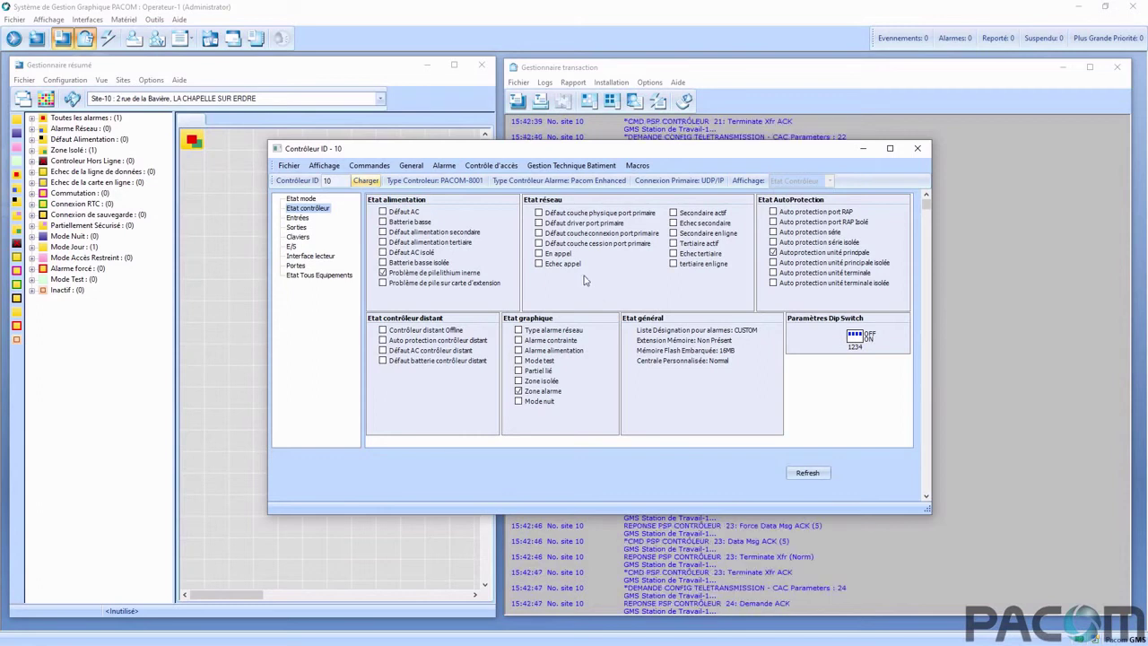
Open the access control reader configuration of controller 10 and go to the label of reader 1
{"action": "left_click", "coordinate": [507, 170]}
{"action": "mouse_move", "coordinate": [513, 182]}
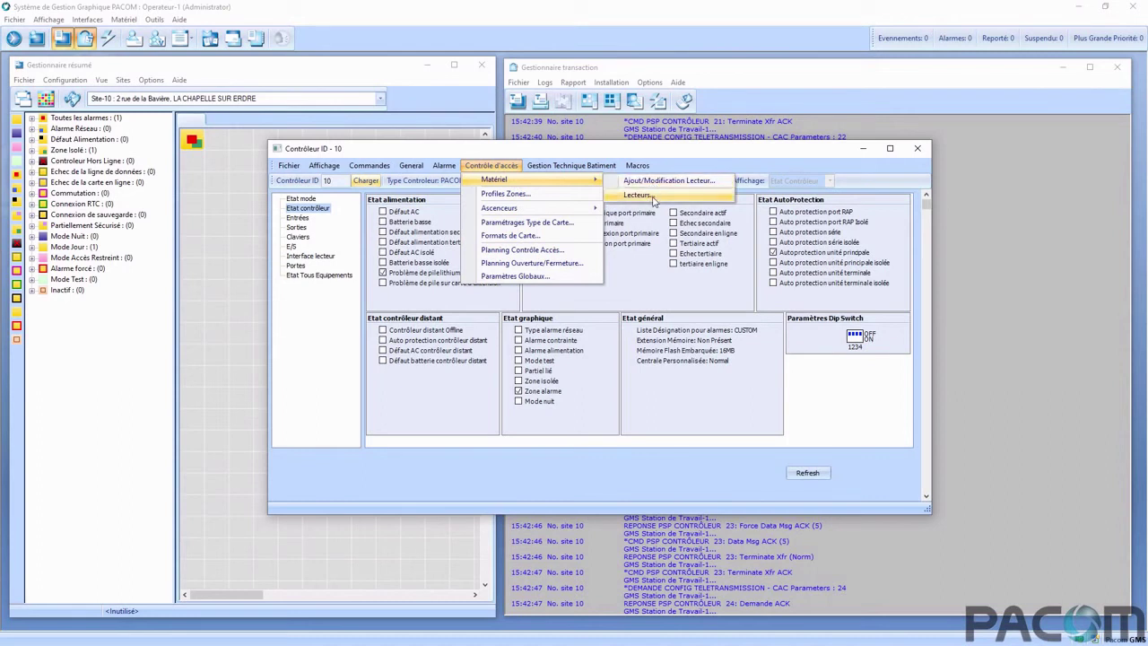
{"action": "left_click", "coordinate": [637, 196]}
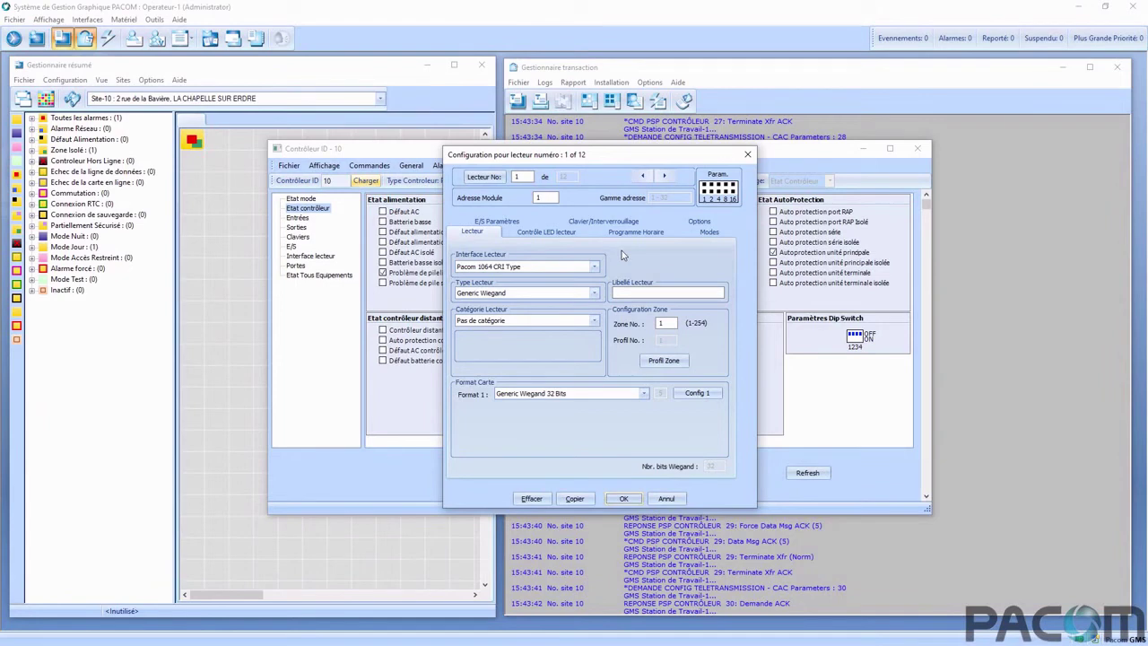
{"action": "left_click", "coordinate": [637, 291]}
{"action": "type", "text": "aaa"}
Examine the GMS profiles available for reader 1's card format, and leave the reader configuration without saving
{"action": "left_click", "coordinate": [696, 396]}
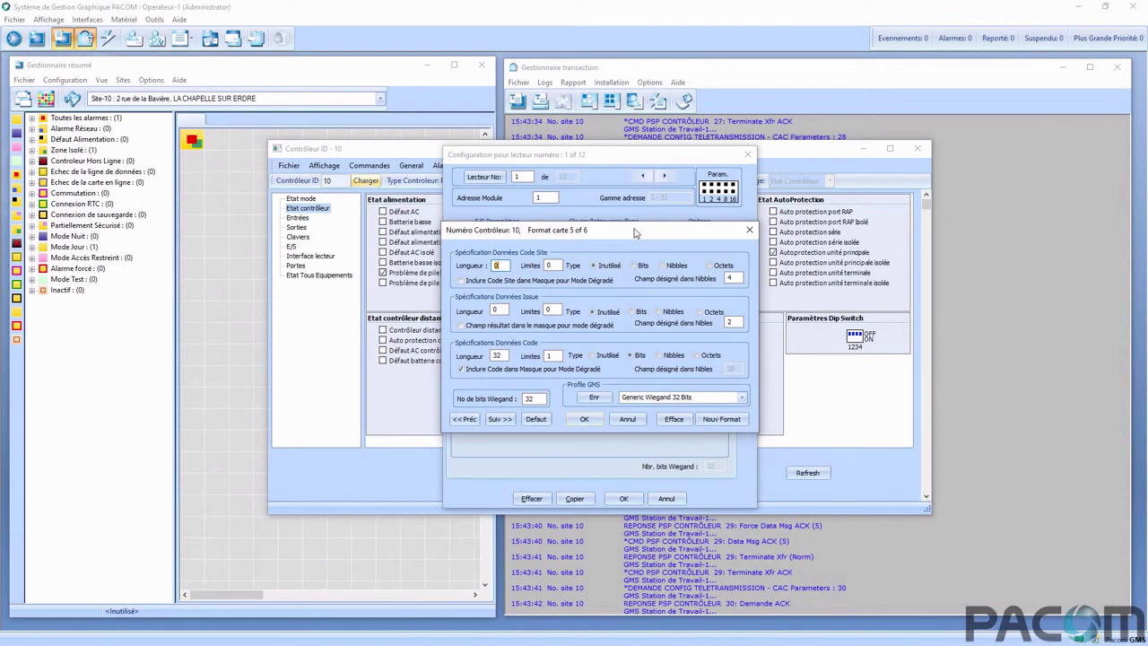
{"action": "left_click", "coordinate": [741, 397]}
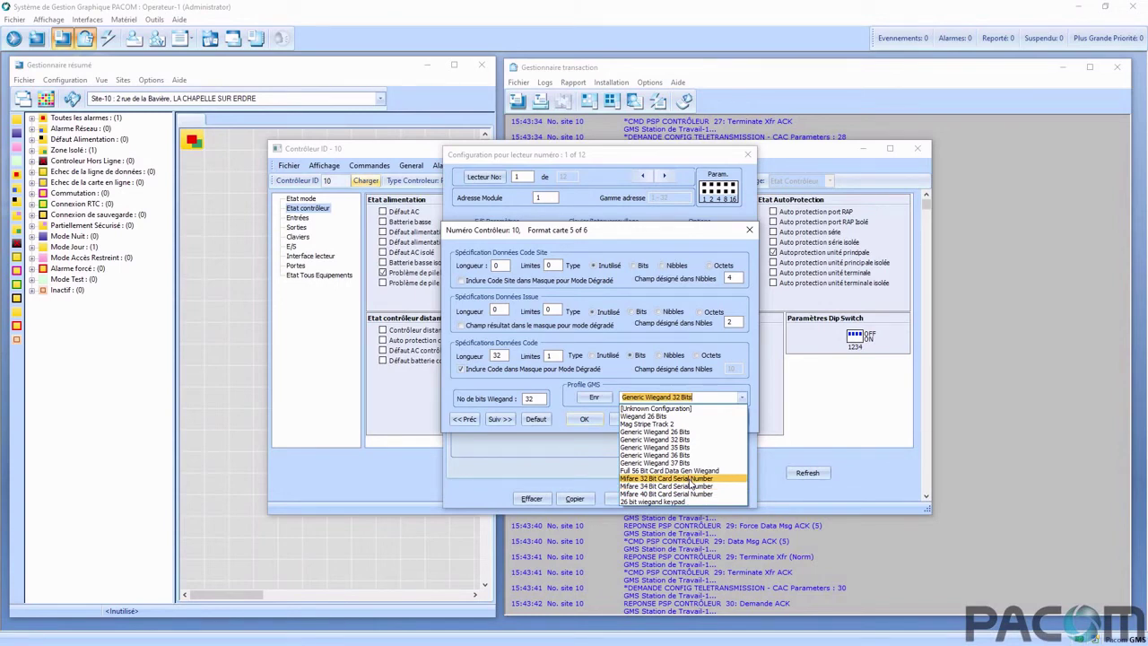
{"action": "left_click", "coordinate": [749, 229]}
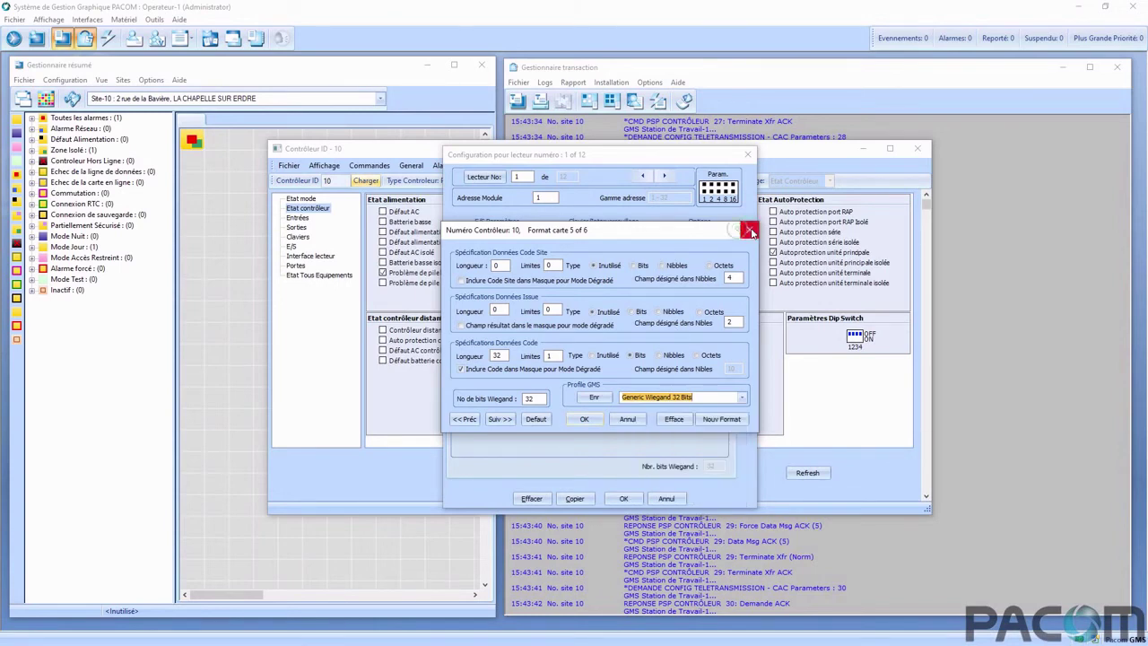
{"action": "left_click", "coordinate": [749, 229]}
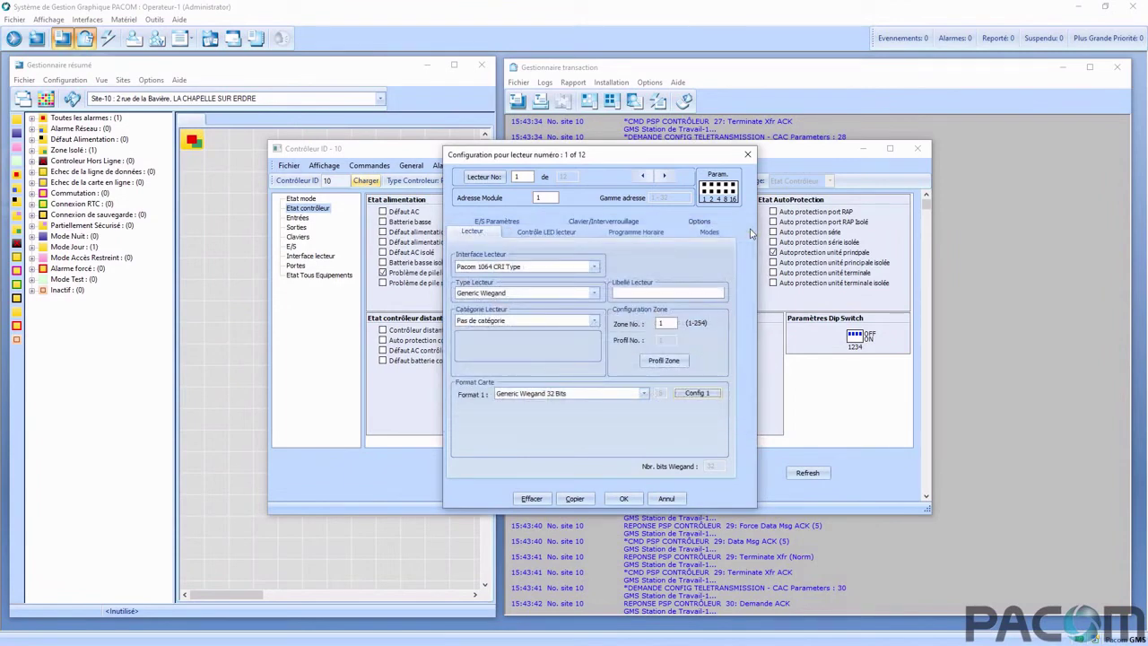
{"action": "left_click", "coordinate": [663, 497]}
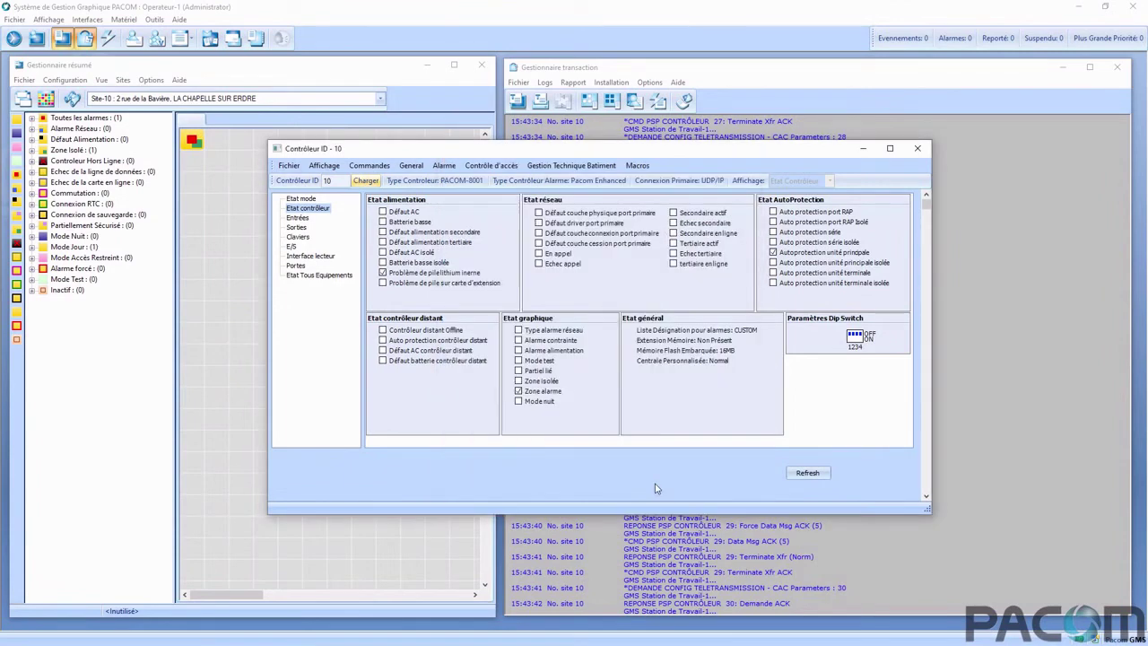
Examine the reader command types, choose Configurer Vitesse OSDP for reader 1, and close the command dialog without transmitting
{"action": "left_click", "coordinate": [492, 166]}
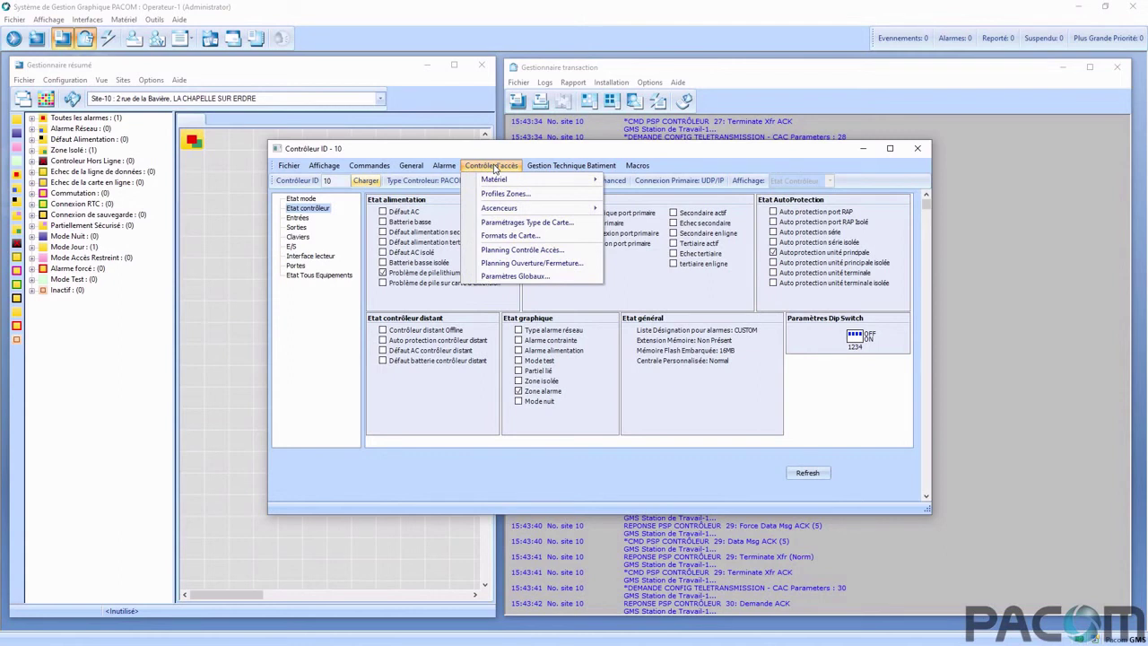
{"action": "mouse_move", "coordinate": [384, 170]}
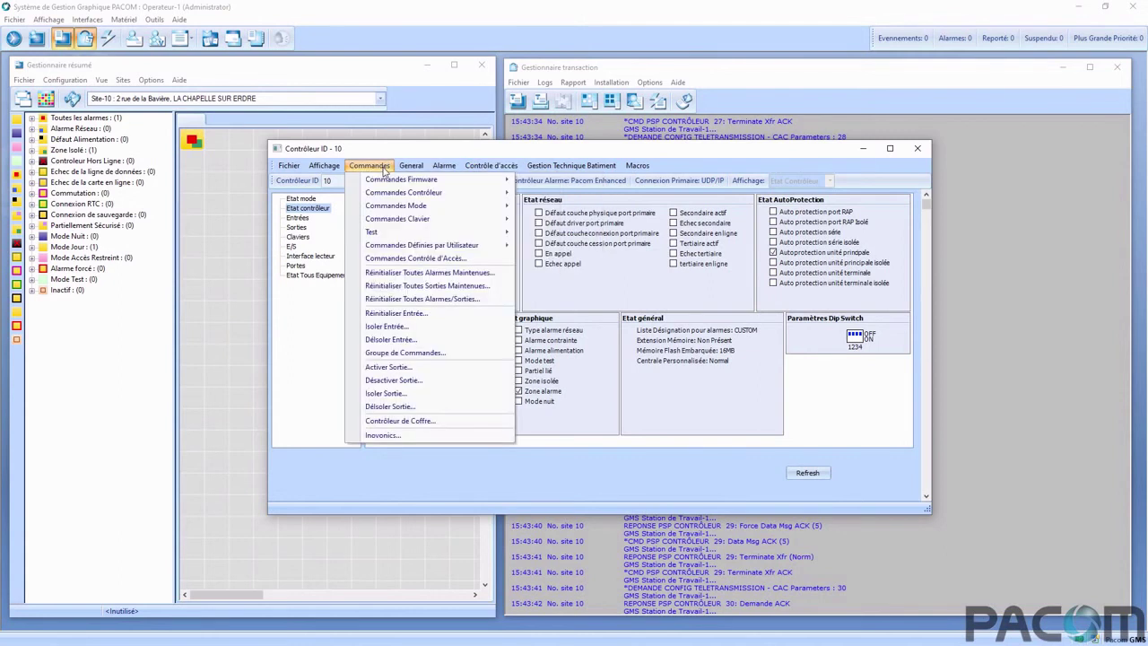
{"action": "left_click", "coordinate": [401, 259]}
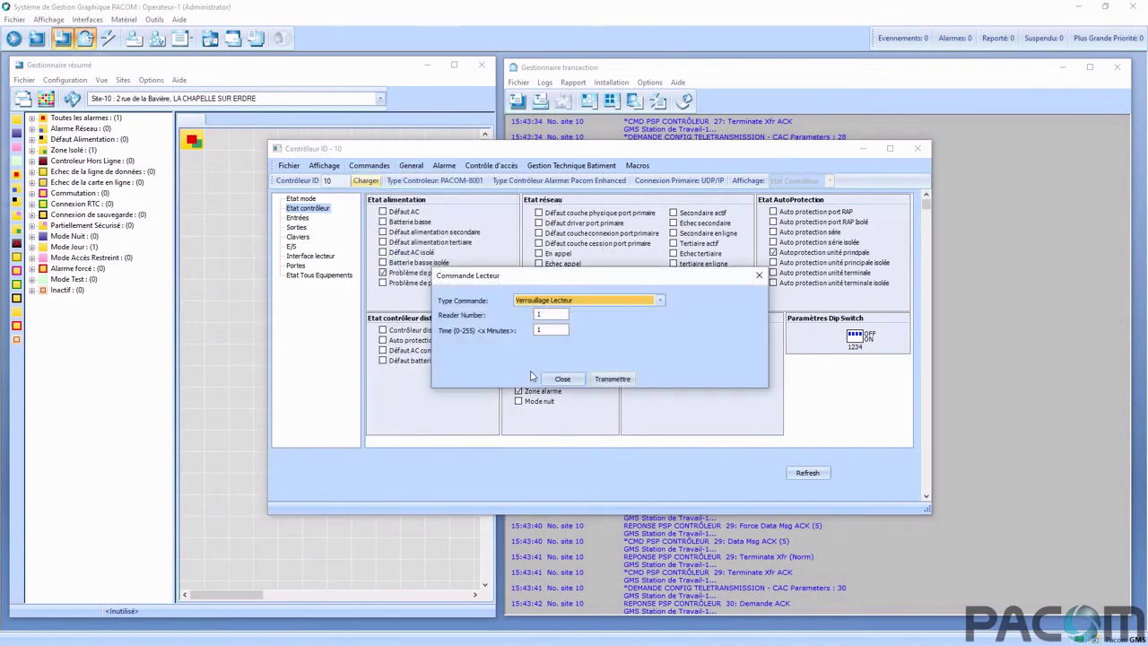
{"action": "left_click", "coordinate": [659, 301]}
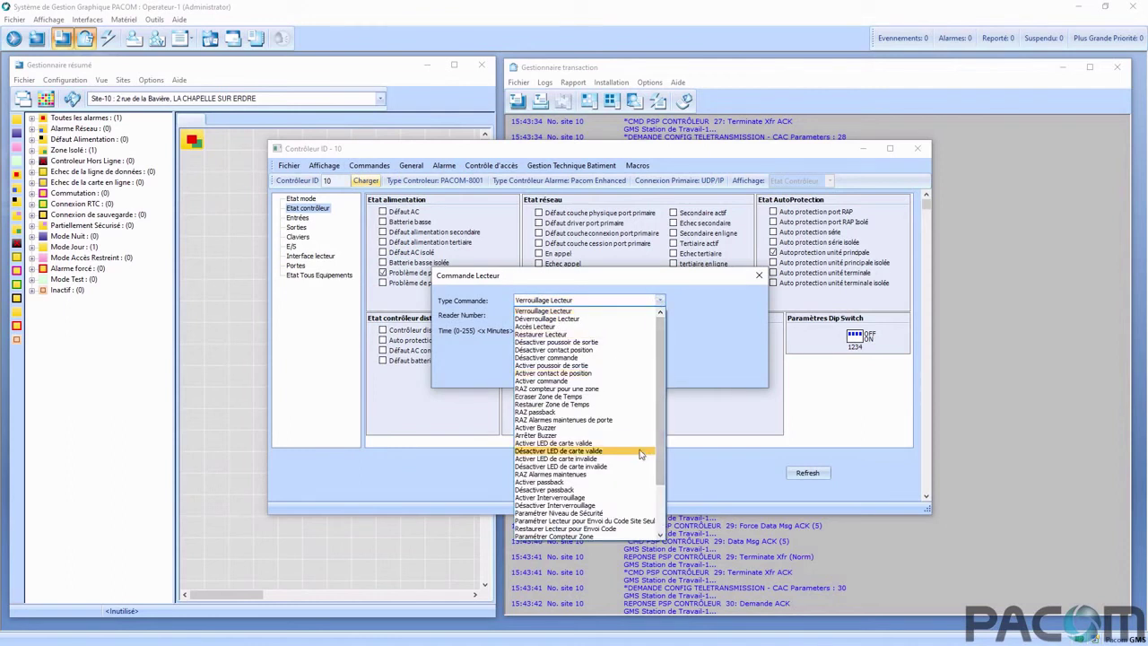
{"action": "left_click_drag", "start_coordinate": [661, 465], "coordinate": [669, 522]}
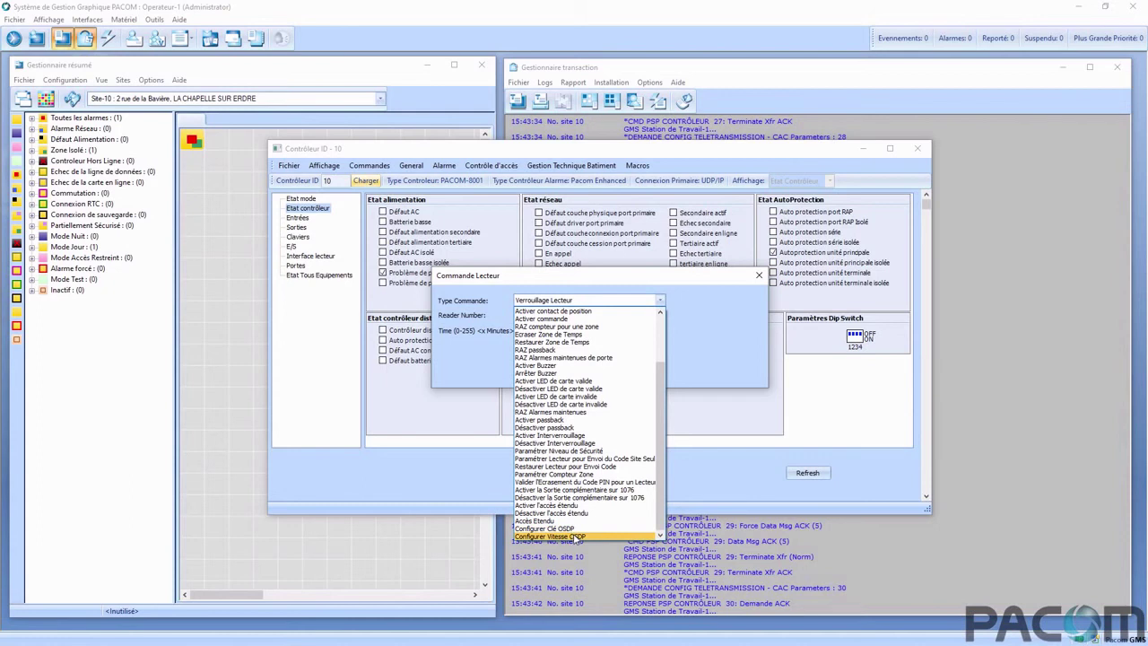
{"action": "left_click", "coordinate": [577, 537]}
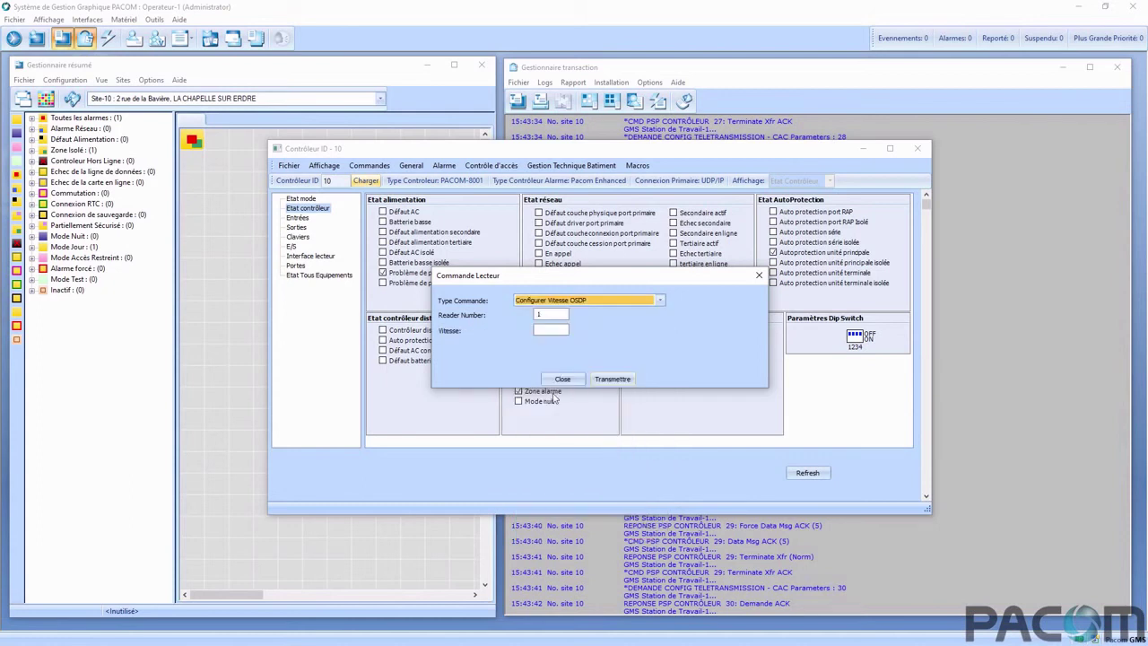
{"action": "left_click", "coordinate": [538, 332]}
{"action": "left_click", "coordinate": [541, 330]}
{"action": "key", "text": "Escape"}
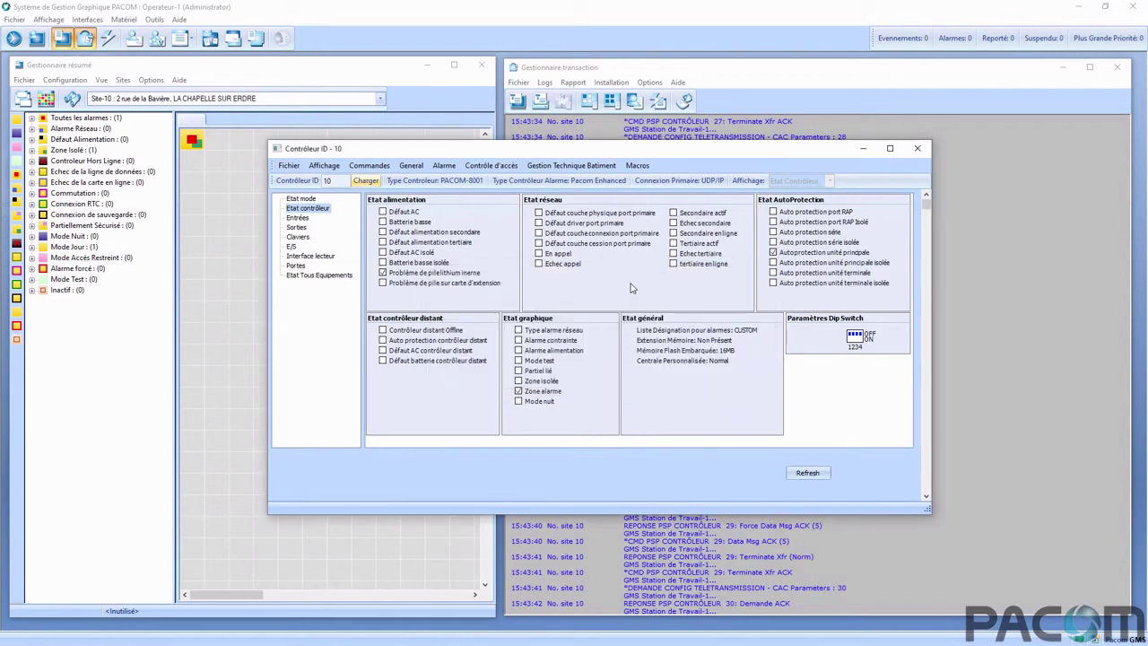
Load the alarm hardware configuration view (Matériel) of controller 10
{"action": "left_click", "coordinate": [445, 166]}
{"action": "mouse_move", "coordinate": [456, 180]}
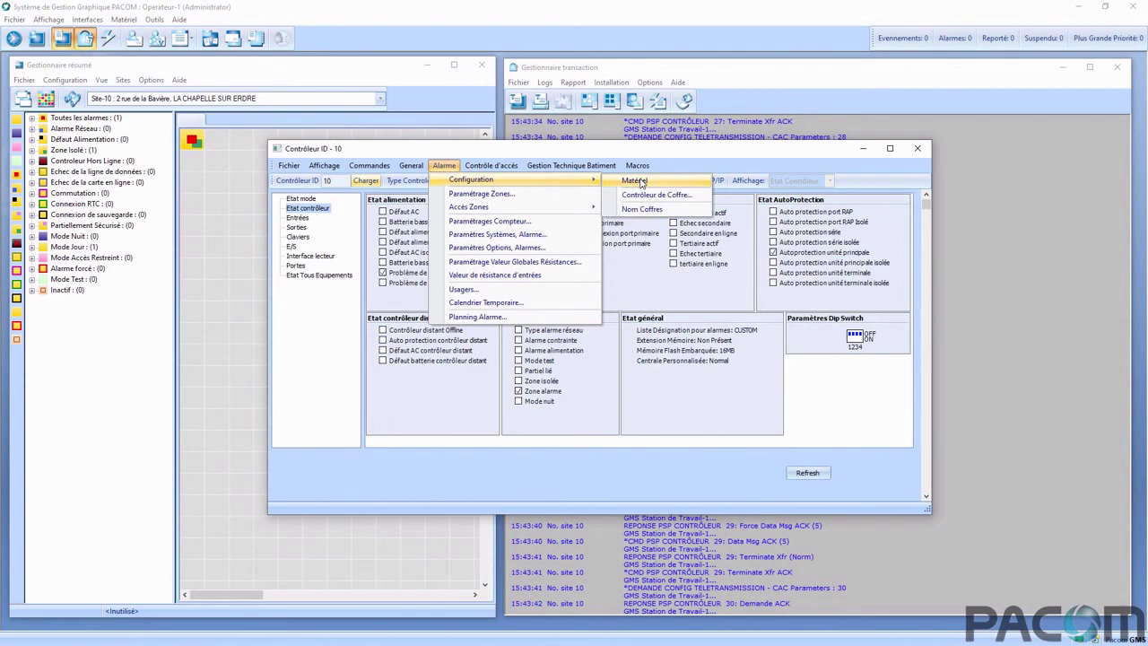
{"action": "left_click", "coordinate": [636, 181]}
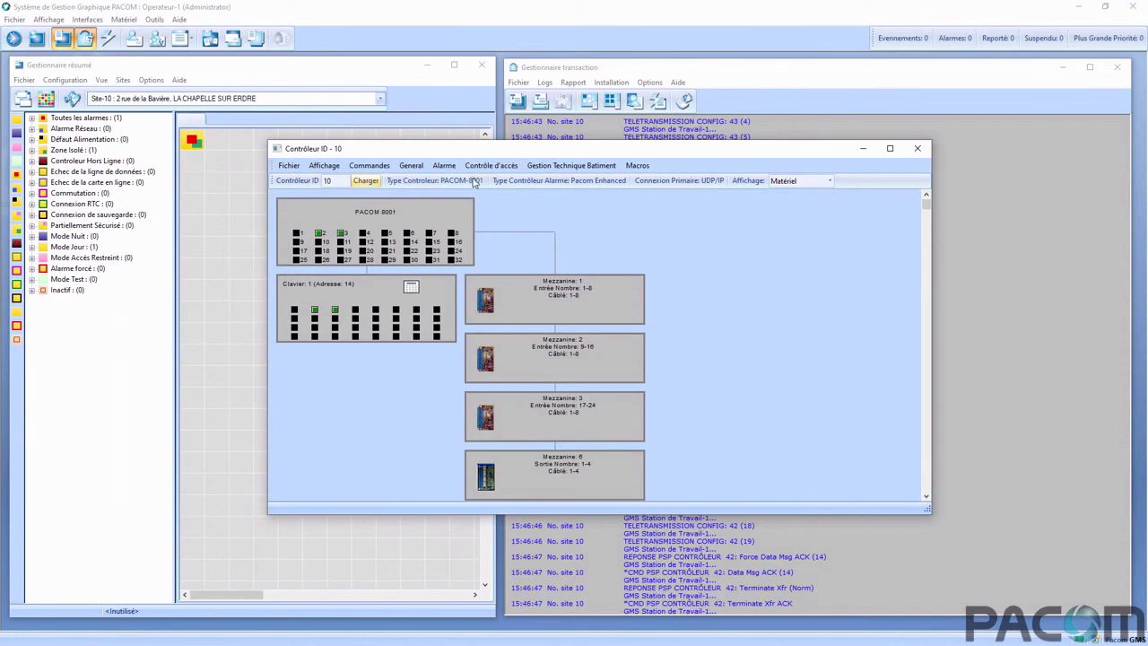
Open the output configuration, select Vide as output 1's designation to access its custom name, and cancel the change
{"action": "left_click", "coordinate": [446, 167]}
{"action": "mouse_move", "coordinate": [538, 179]}
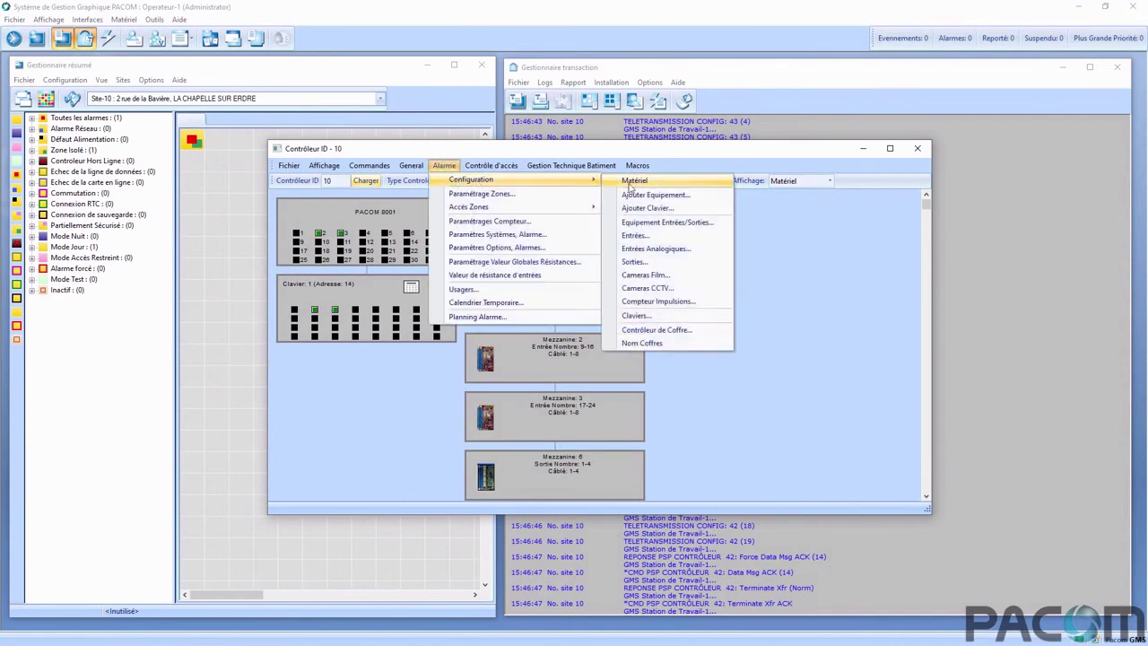
{"action": "left_click", "coordinate": [634, 261]}
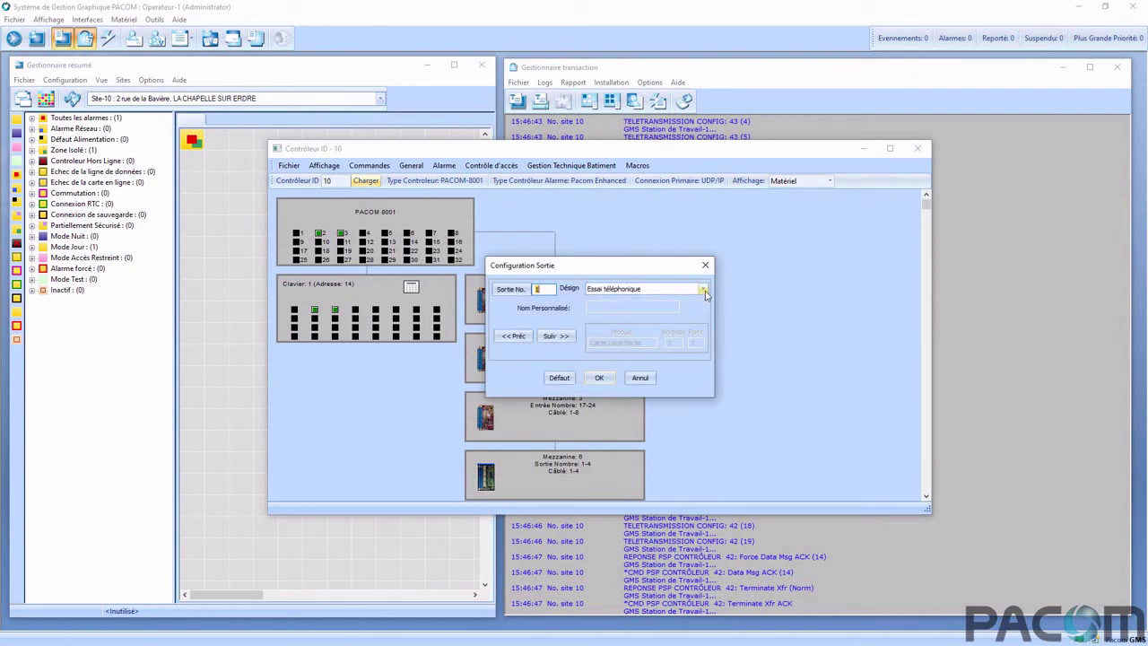
{"action": "left_click", "coordinate": [704, 289]}
{"action": "scroll", "coordinate": [648, 321], "scroll_direction": "up", "scroll_amount": 2}
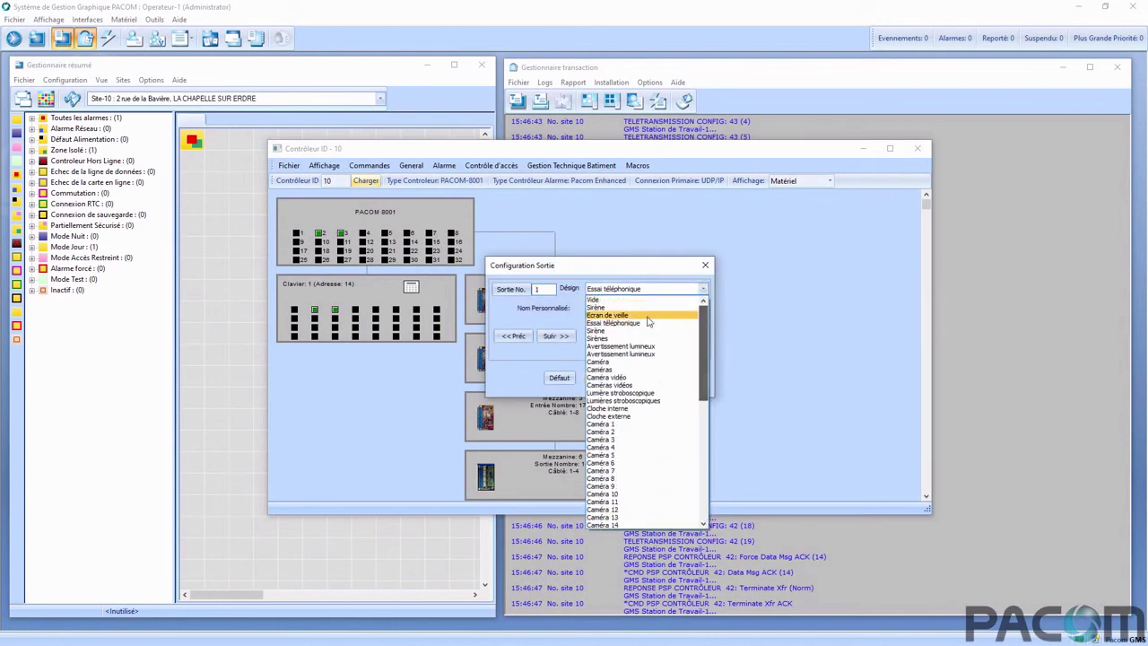
{"action": "left_click", "coordinate": [625, 301]}
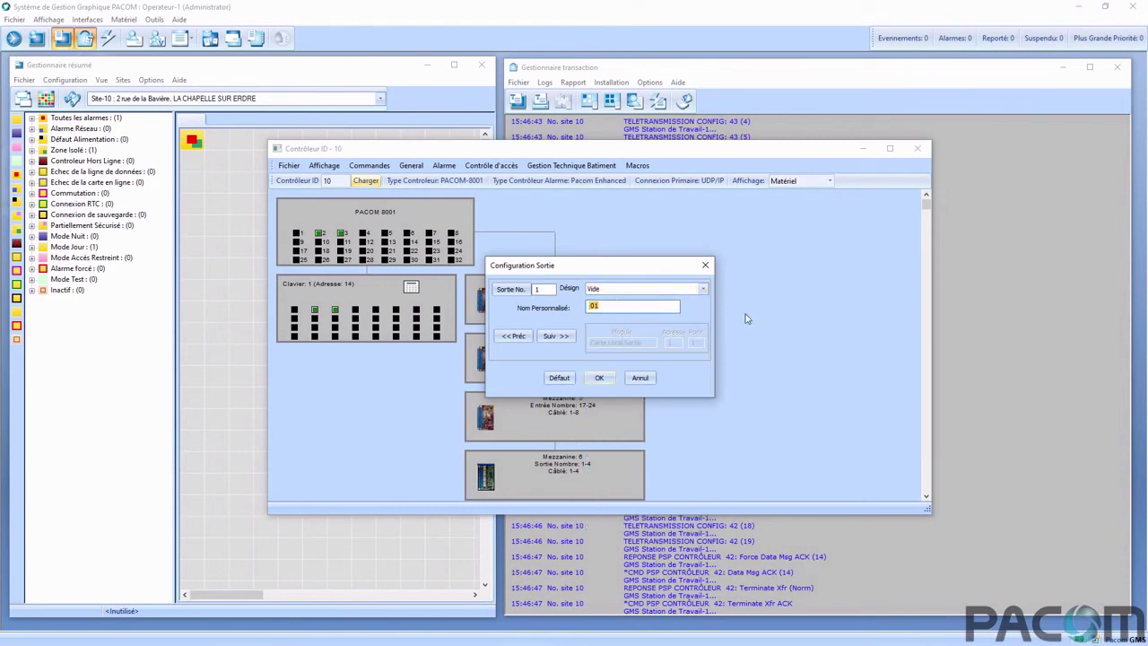
{"action": "left_click", "coordinate": [641, 378]}
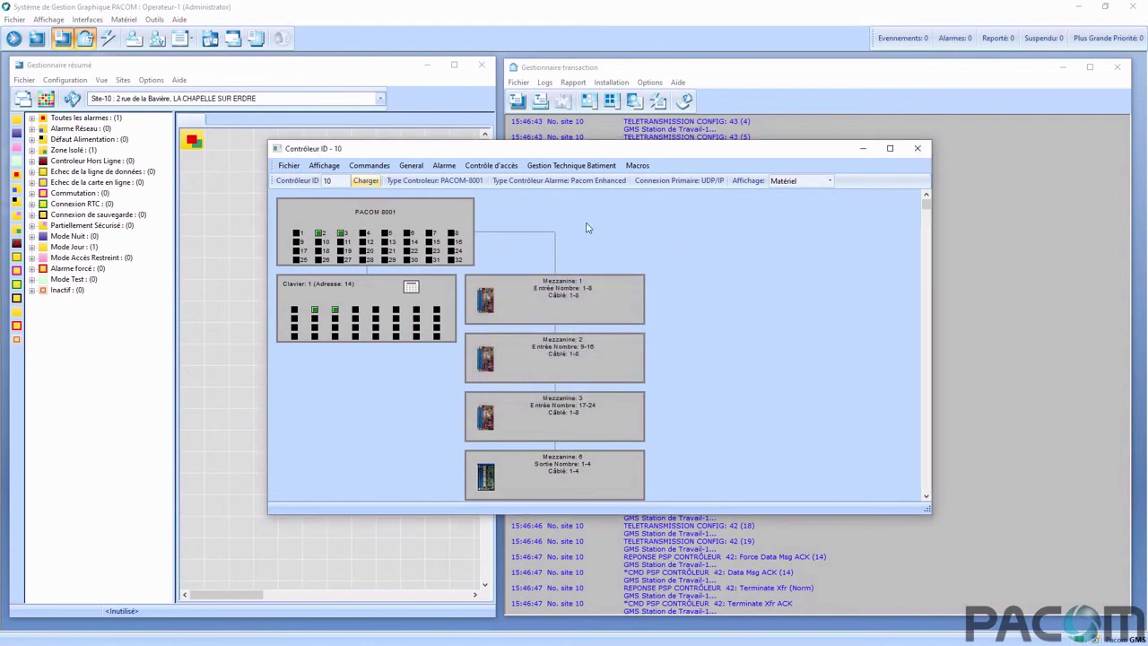
Open the alarm macros, go to the undefined macro 14, and set its condition to Condition Avancée for editing
{"action": "left_click", "coordinate": [638, 166]}
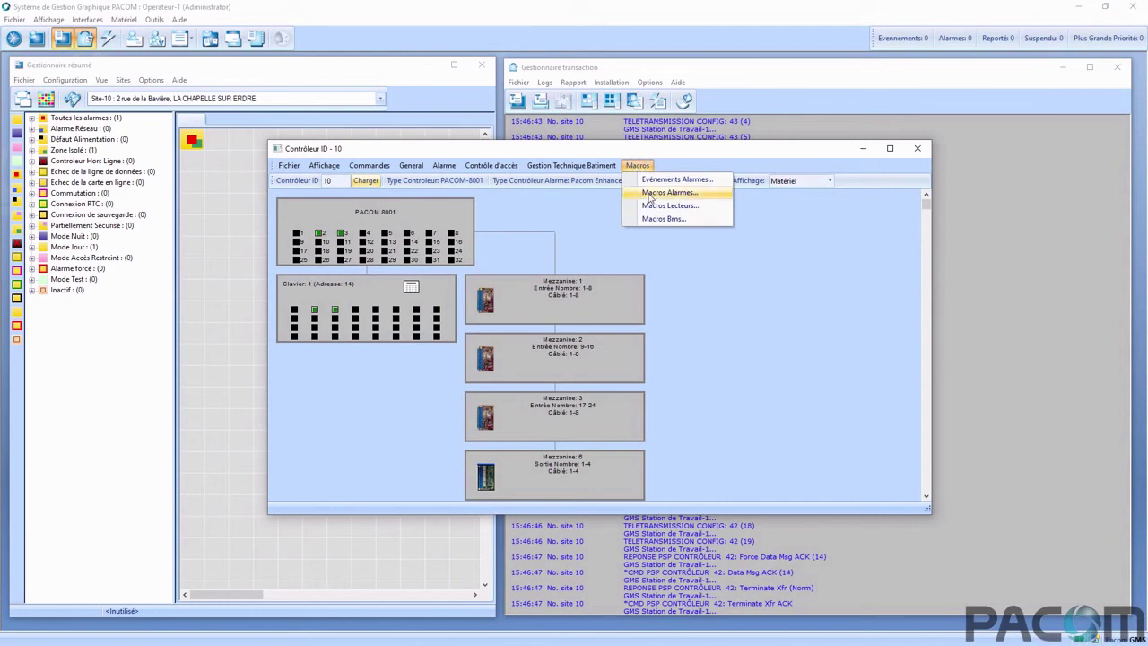
{"action": "left_click", "coordinate": [651, 194]}
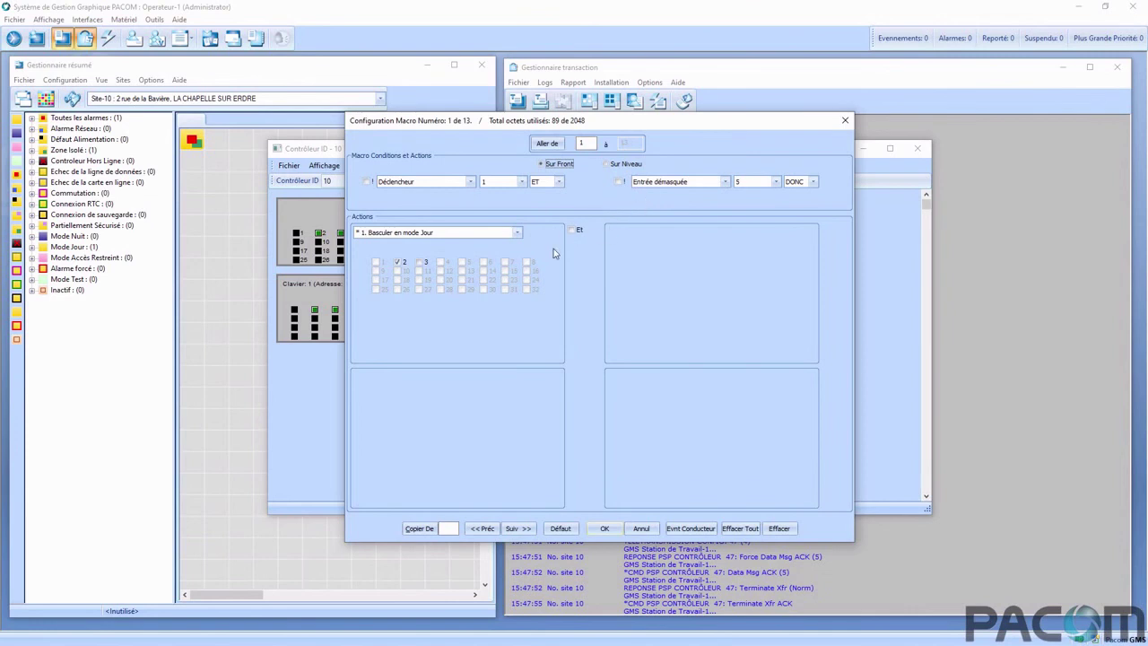
{"action": "left_click", "coordinate": [481, 529]}
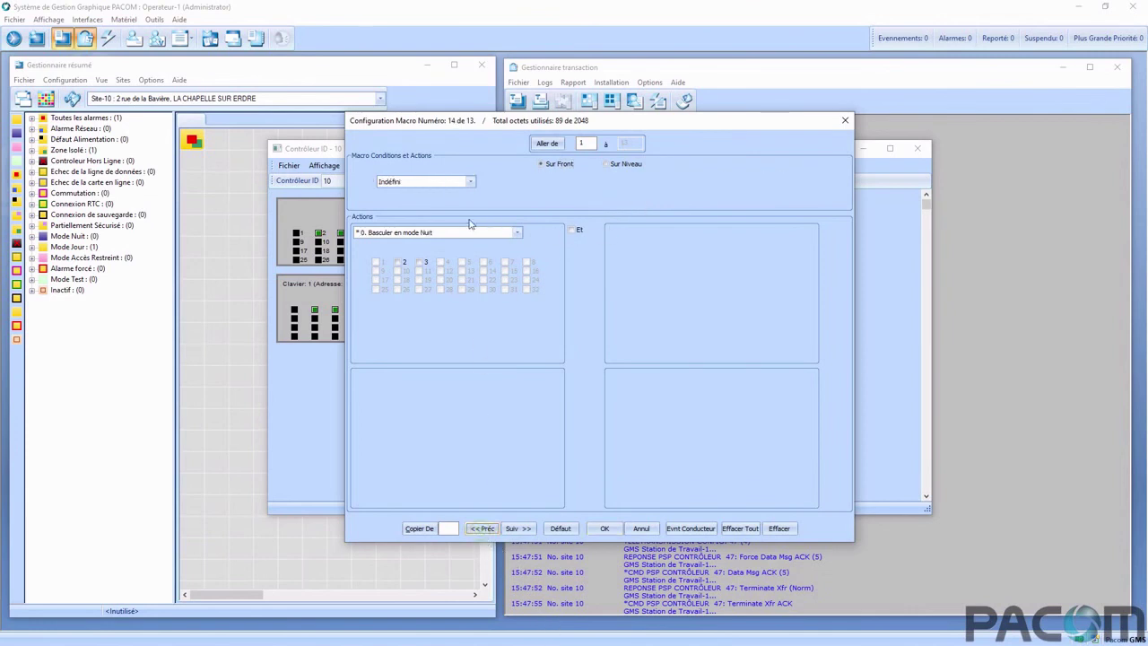
{"action": "left_click", "coordinate": [469, 182]}
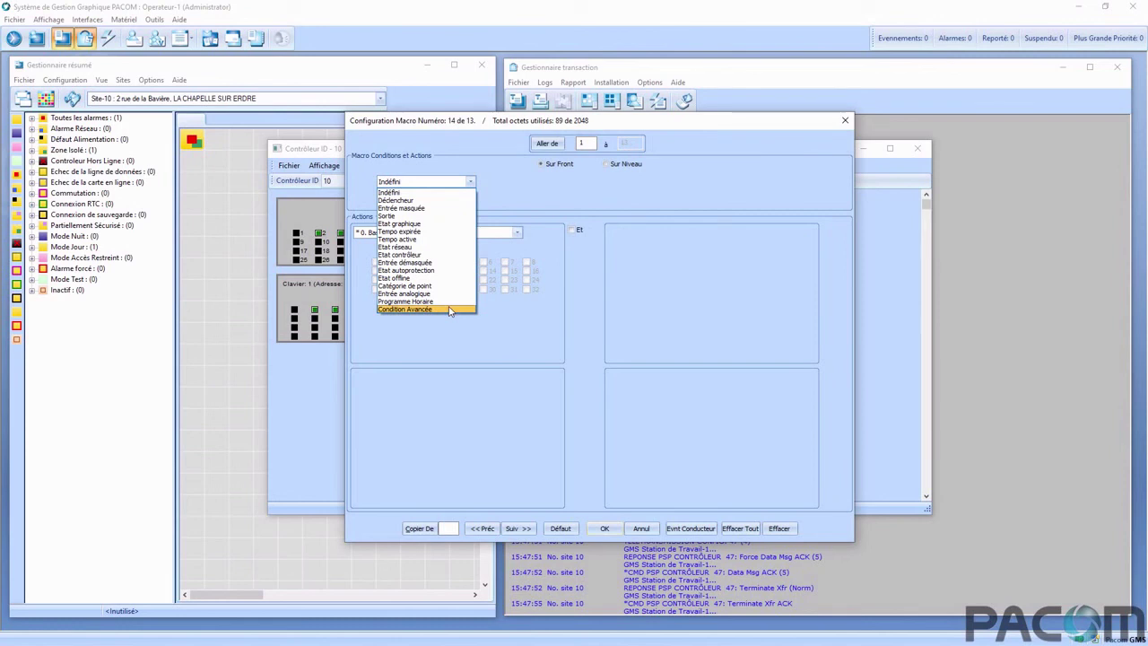
{"action": "left_click", "coordinate": [450, 310]}
{"action": "left_click", "coordinate": [505, 182]}
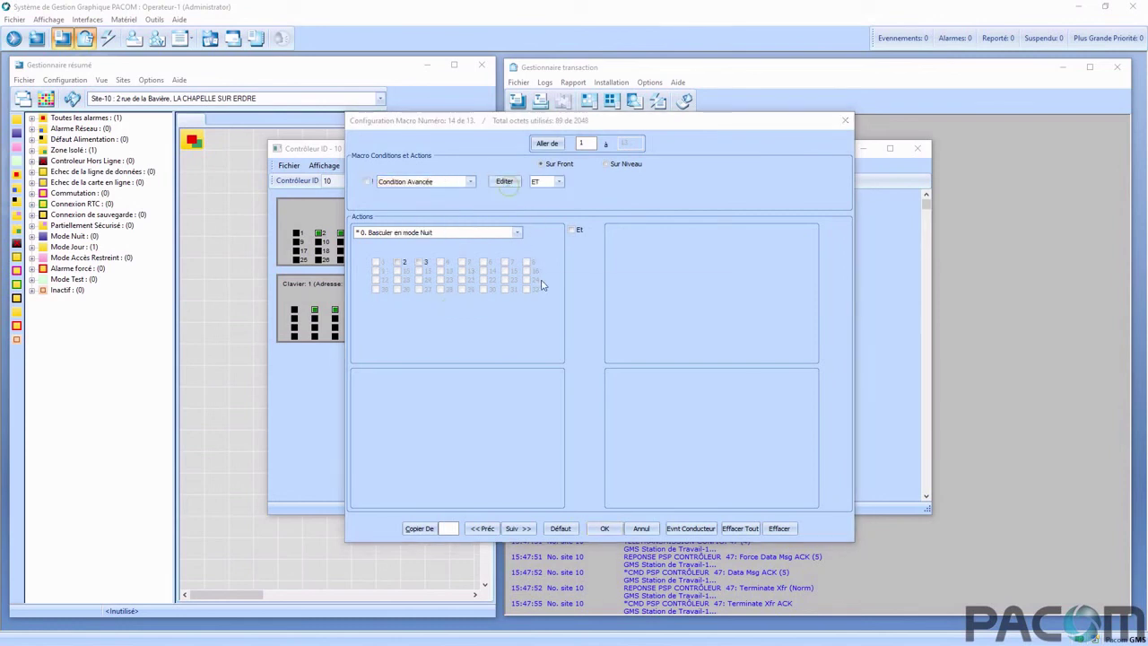
Examine the extended macro conditions through the end of the list, and close the macro configuration without saving
{"action": "left_click", "coordinate": [641, 309]}
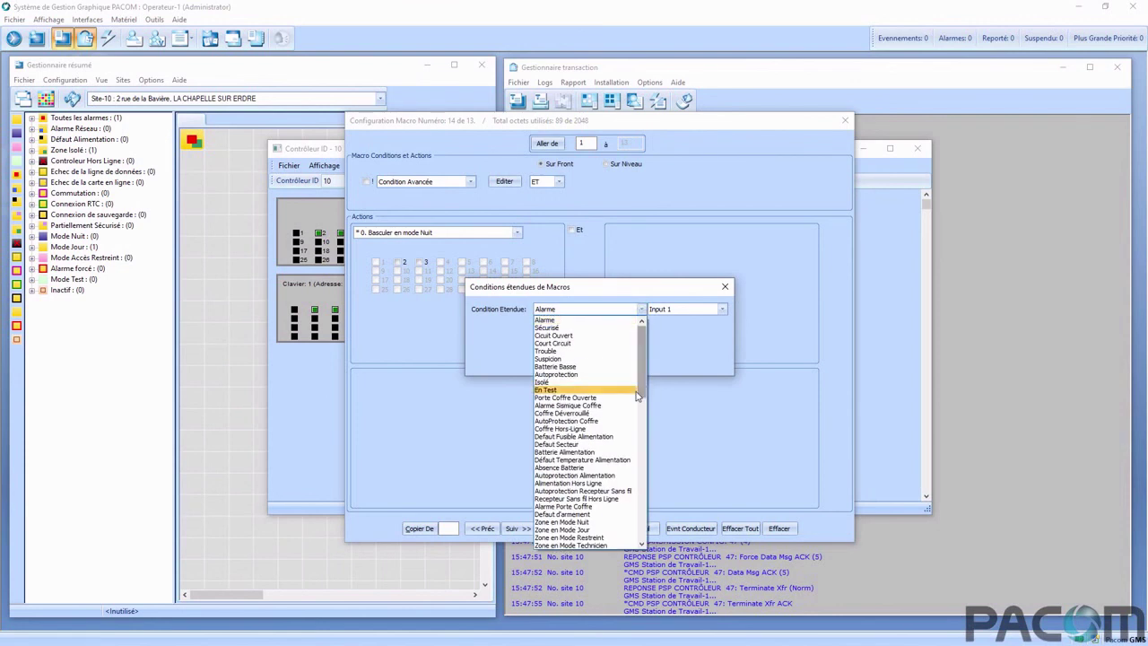
{"action": "left_click_drag", "start_coordinate": [637, 397], "coordinate": [639, 541]}
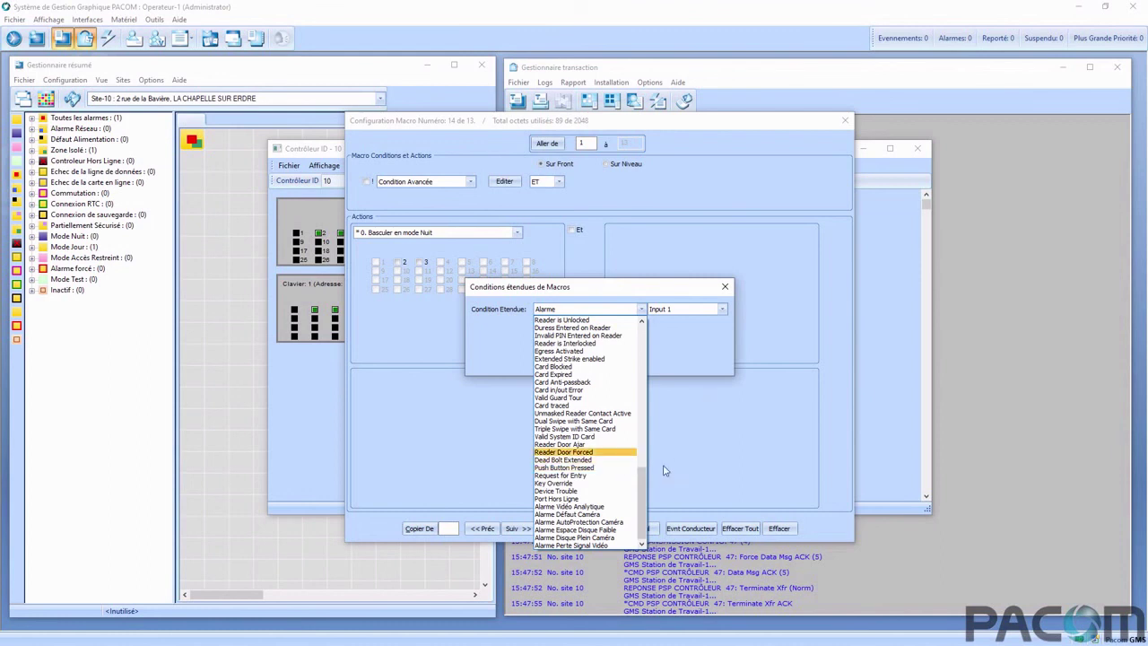
{"action": "left_click", "coordinate": [695, 349]}
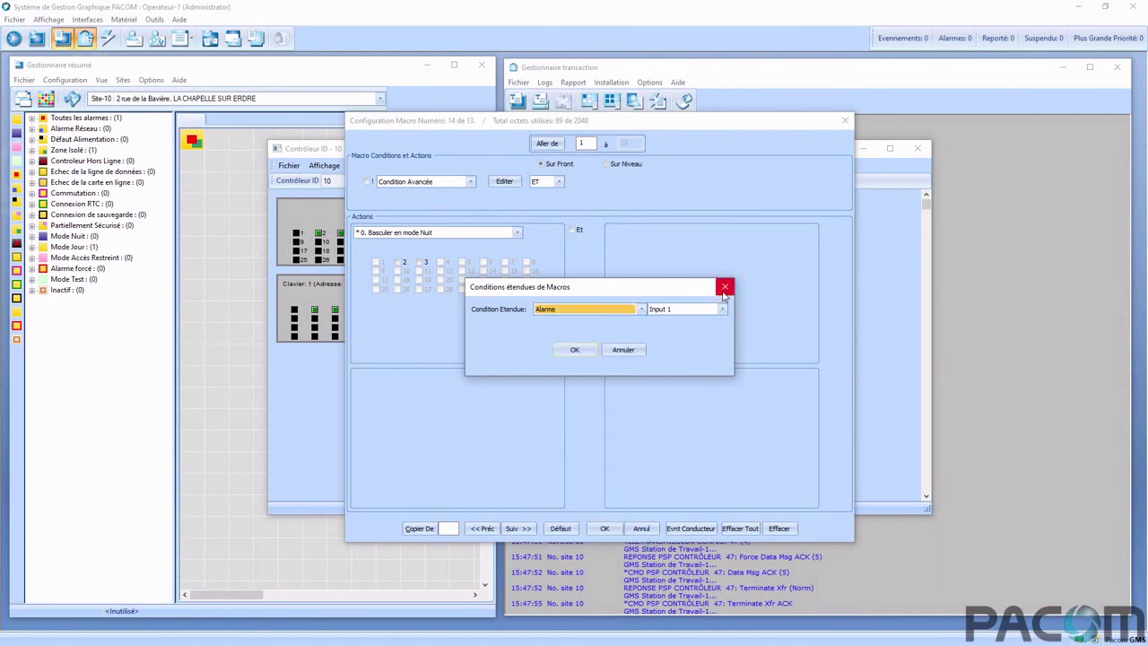
{"action": "left_click", "coordinate": [724, 286]}
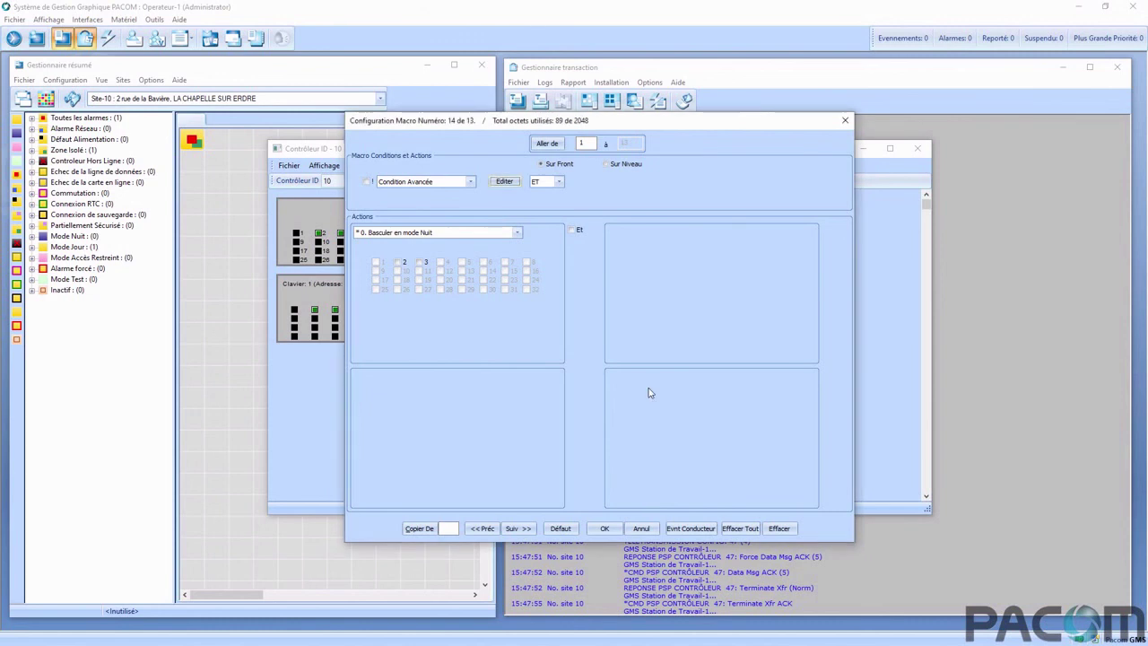
{"action": "left_click", "coordinate": [845, 119]}
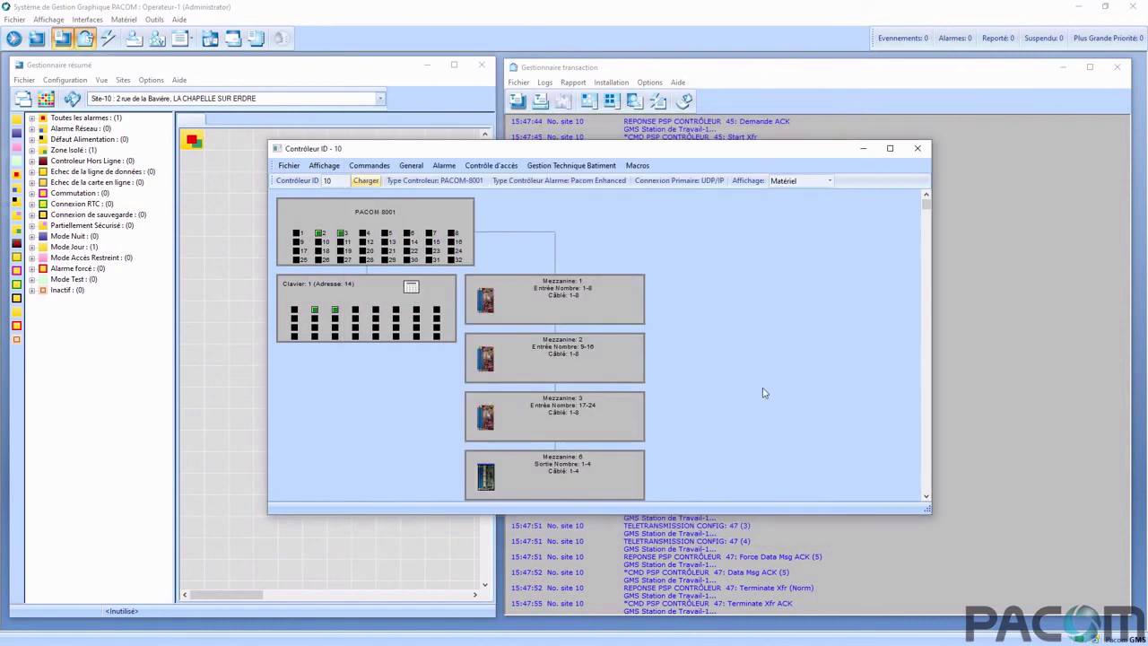